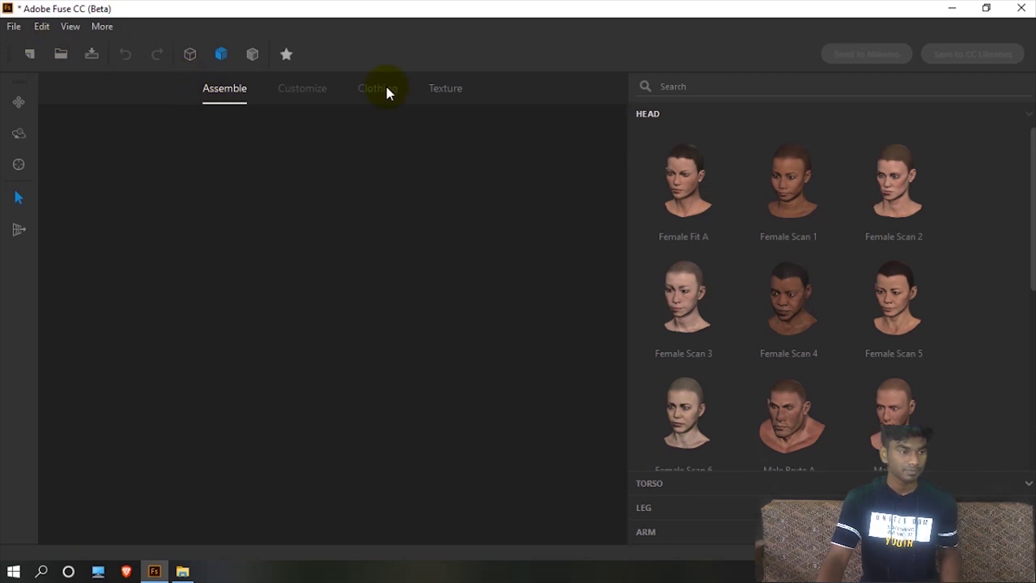
# - Browse the available head, torso, leg and arm models for assembling a character
pyautogui.scroll(-3, 686, 196)
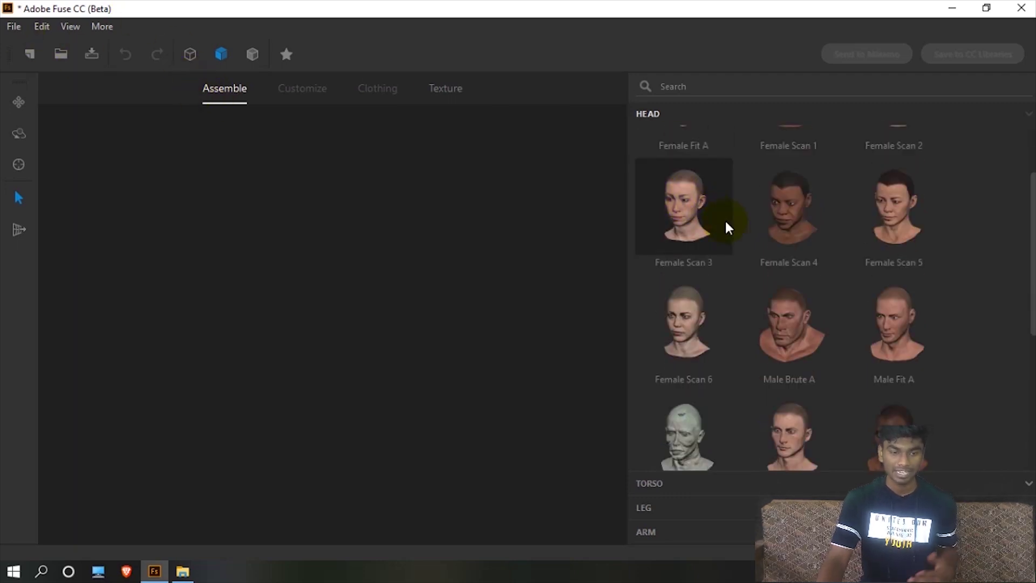
pyautogui.scroll(-6, 724, 218)
pyautogui.scroll(-3, 732, 259)
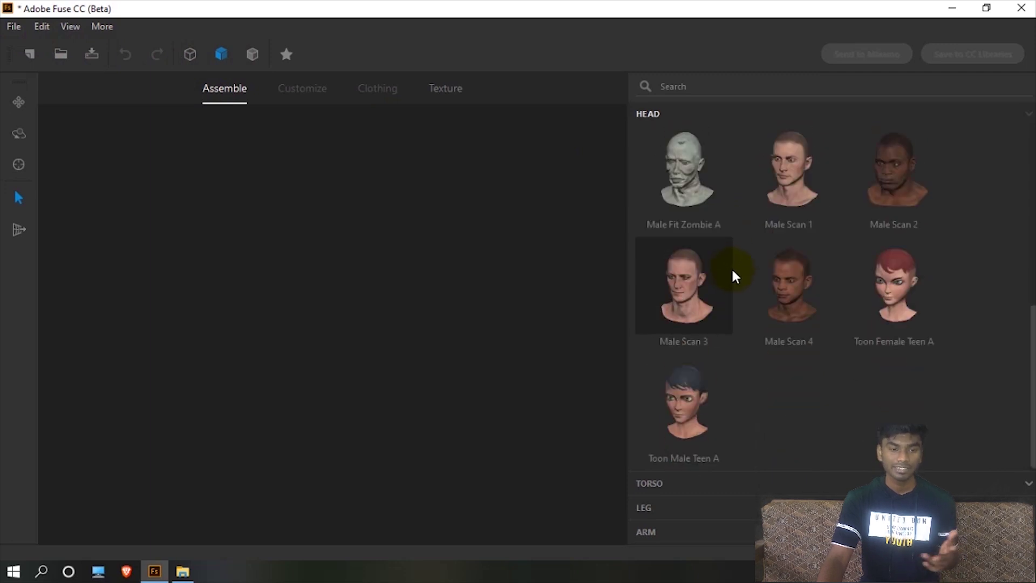
pyautogui.click(721, 483)
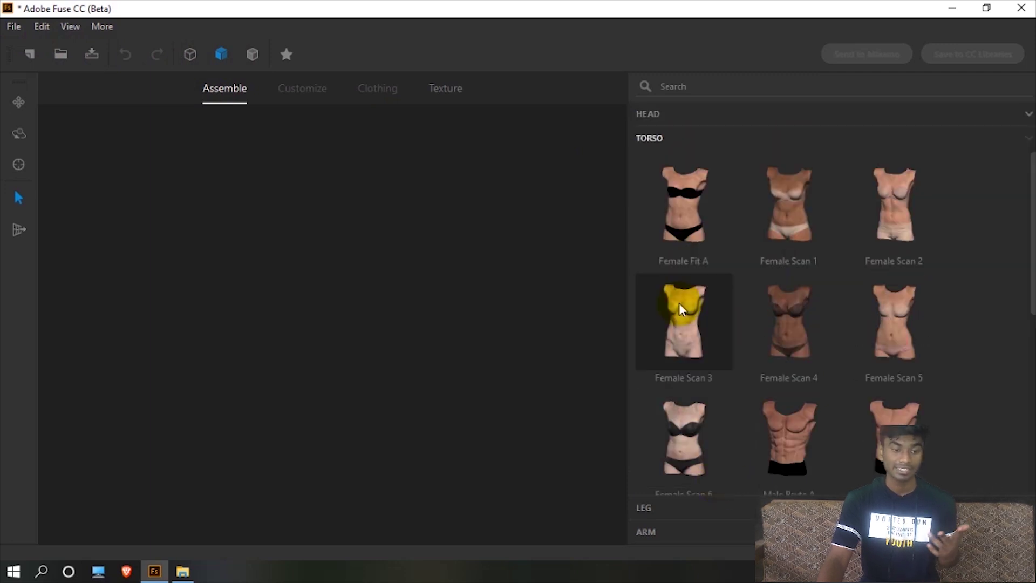
pyautogui.scroll(-5, 674, 458)
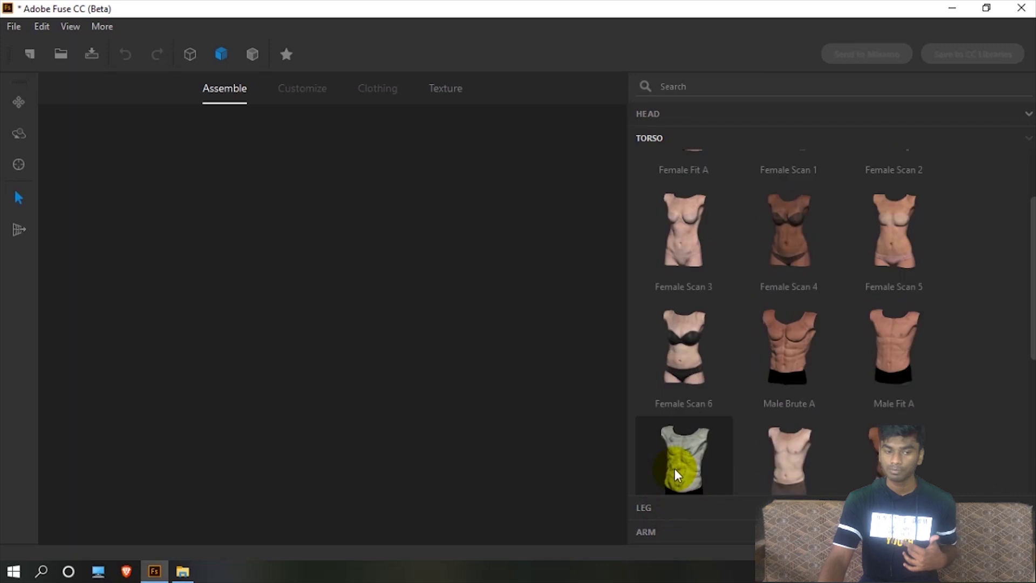
pyautogui.click(675, 507)
pyautogui.scroll(-8, 765, 282)
pyautogui.click(659, 521)
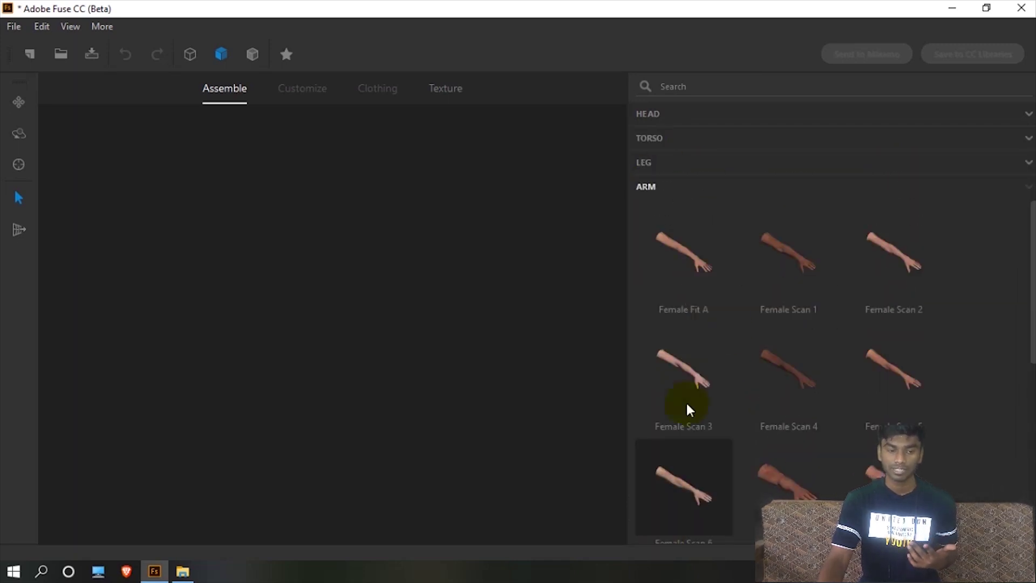
# - Start the character with the Male Scan 3 head
pyautogui.click(678, 118)
pyautogui.click(700, 270)
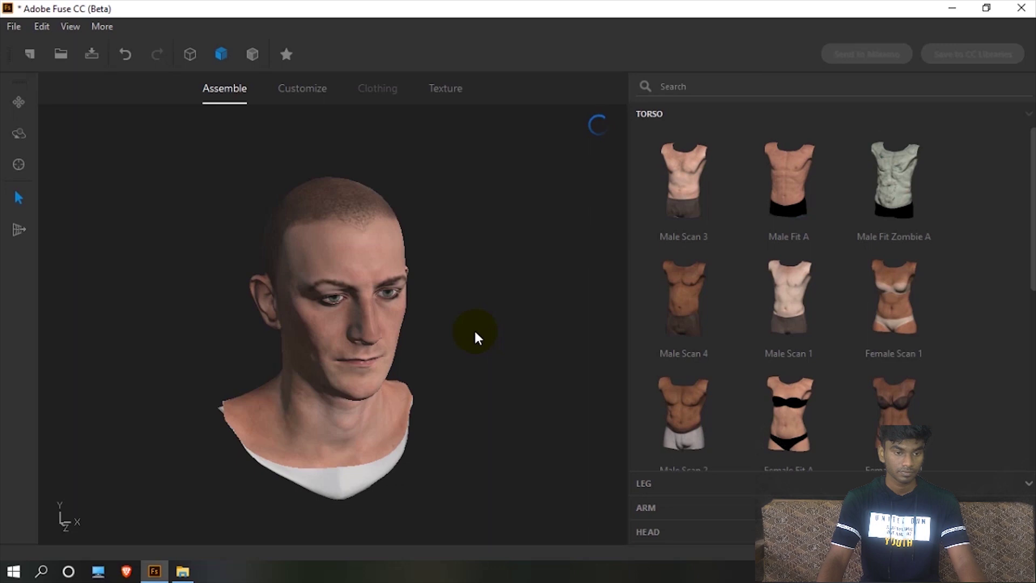
pyautogui.moveTo(474, 329); pyautogui.dragTo(430, 324)
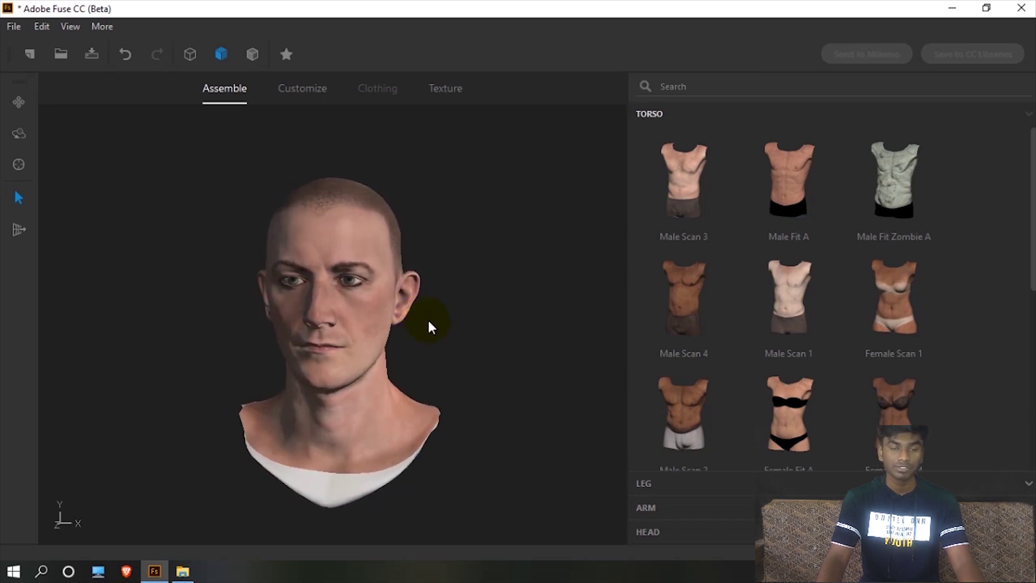
# - Try reshaping the mid cheeks directly on the head model, and undo the change
pyautogui.scroll(-5, 429, 321)
pyautogui.scroll(5, 430, 326)
pyautogui.moveTo(444, 330); pyautogui.dragTo(470, 313)
pyautogui.scroll(6, 510, 322)
pyautogui.moveTo(546, 352); pyautogui.dragTo(416, 326)
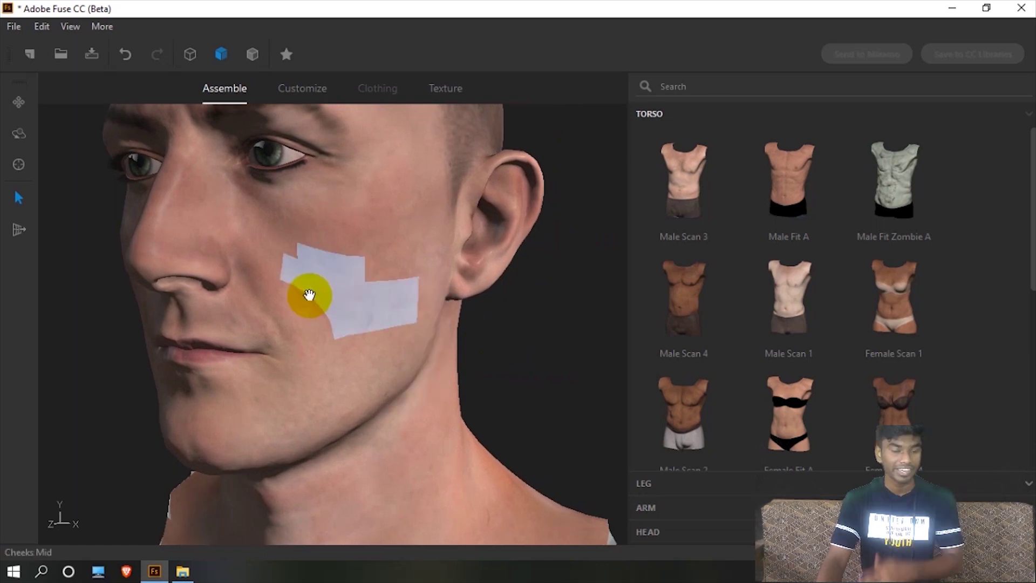
pyautogui.click(310, 293)
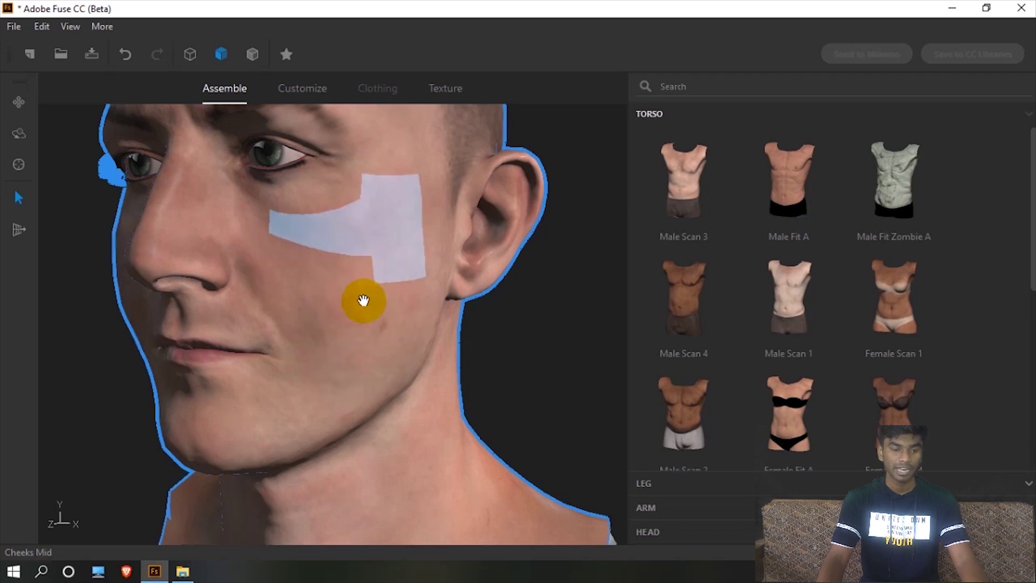
pyautogui.moveTo(393, 352); pyautogui.dragTo(393, 347, button='right')
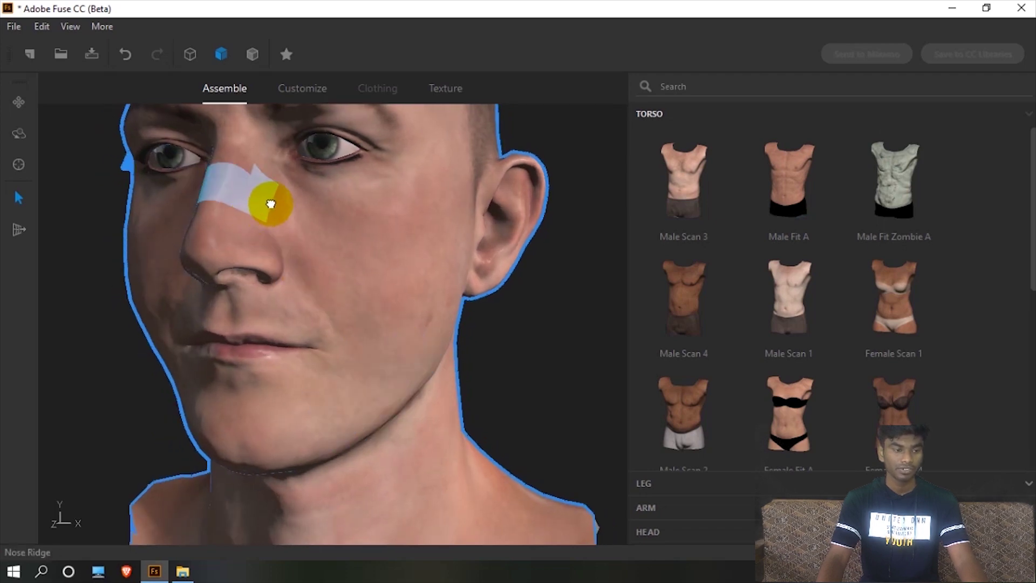
pyautogui.moveTo(303, 294); pyautogui.dragTo(206, 270, button='right')
pyautogui.scroll(2, 355, 314)
pyautogui.moveTo(355, 314); pyautogui.dragTo(475, 337, button='right')
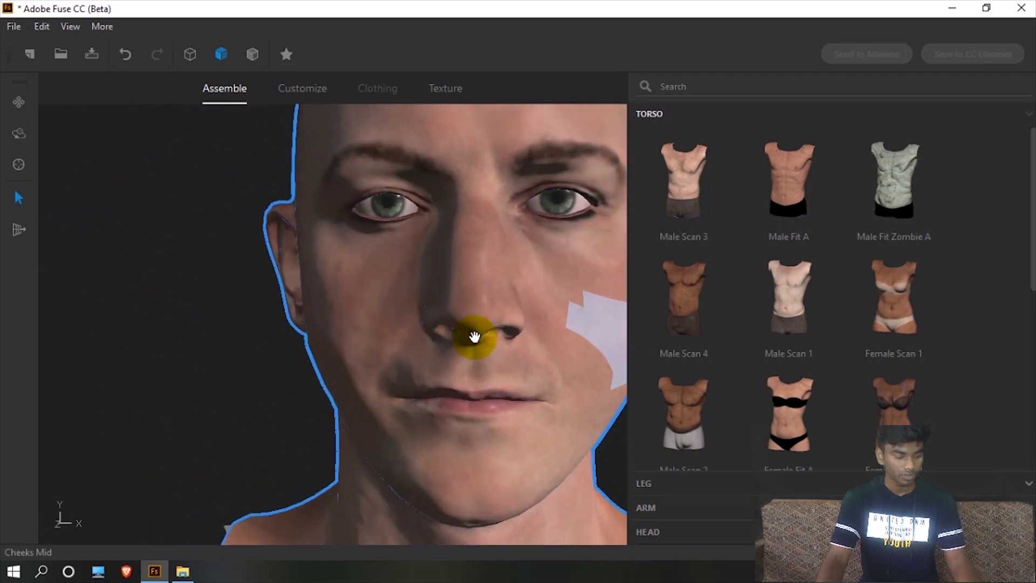
pyautogui.hotkey('ctrl', 'z')
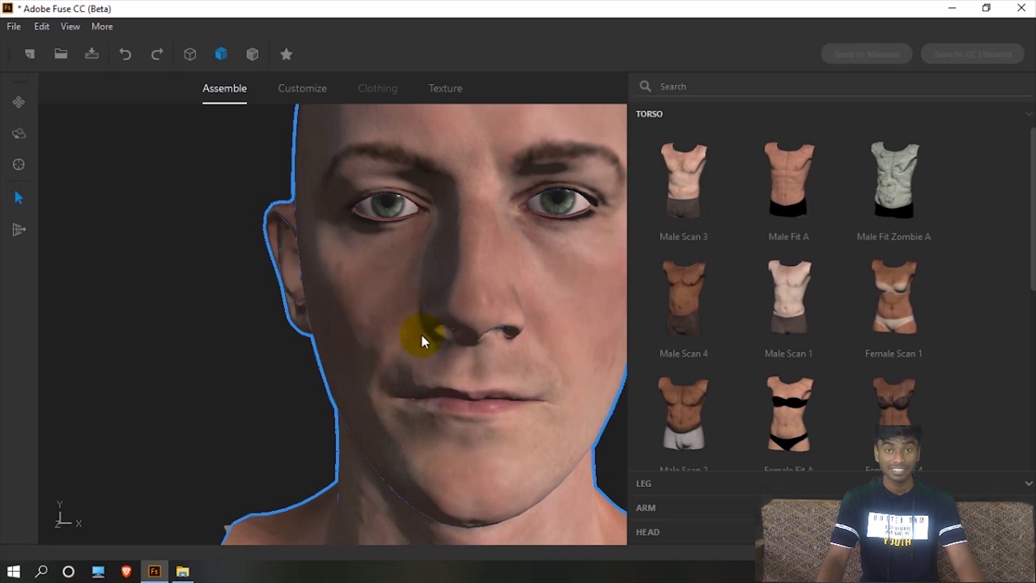
# - Attach the Male Fit A arms to the character's torso
pyautogui.moveTo(442, 340); pyautogui.dragTo(261, 306, button='right')
pyautogui.moveTo(398, 351); pyautogui.dragTo(564, 317, button='right')
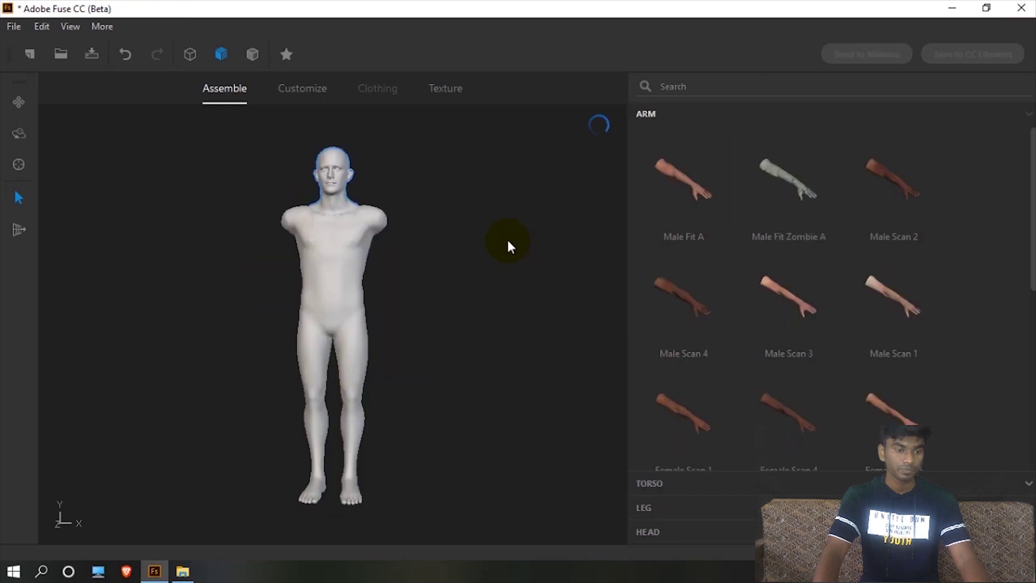
pyautogui.moveTo(678, 192); pyautogui.dragTo(351, 243)
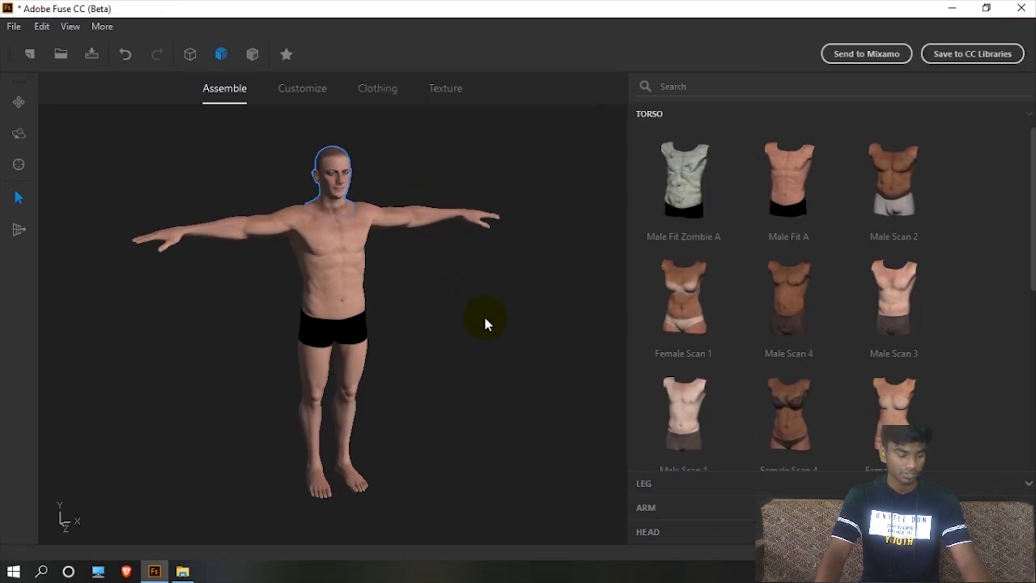
# - Reshape the chest directly on the torso to a Chest Out / In value of about -23
pyautogui.scroll(5, 452, 281)
pyautogui.moveTo(449, 273); pyautogui.dragTo(61, 408)
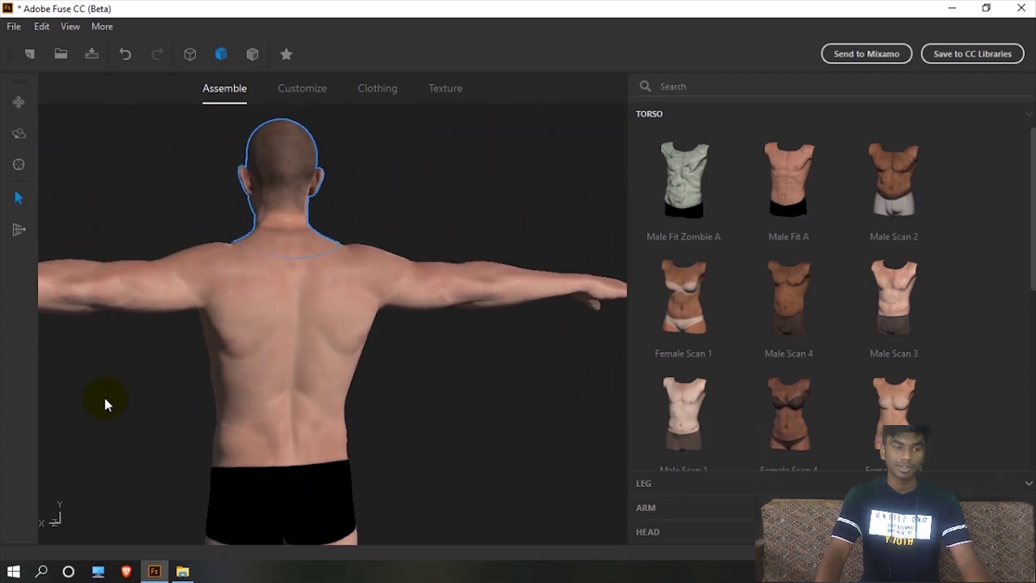
pyautogui.scroll(3, 441, 355)
pyautogui.scroll(-3, 441, 355)
pyautogui.moveTo(213, 389); pyautogui.dragTo(382, 365)
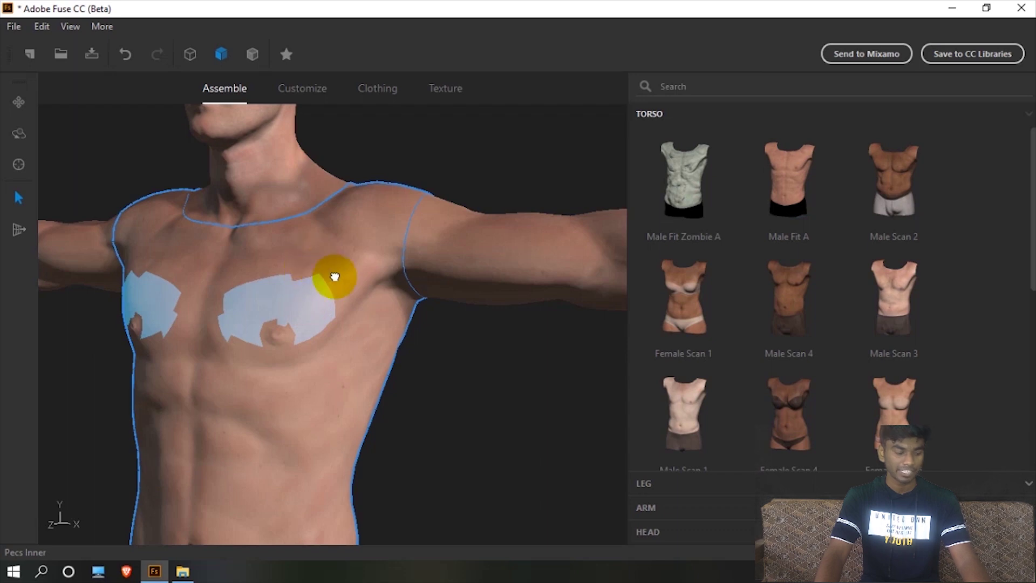
pyautogui.moveTo(363, 347); pyautogui.dragTo(254, 329)
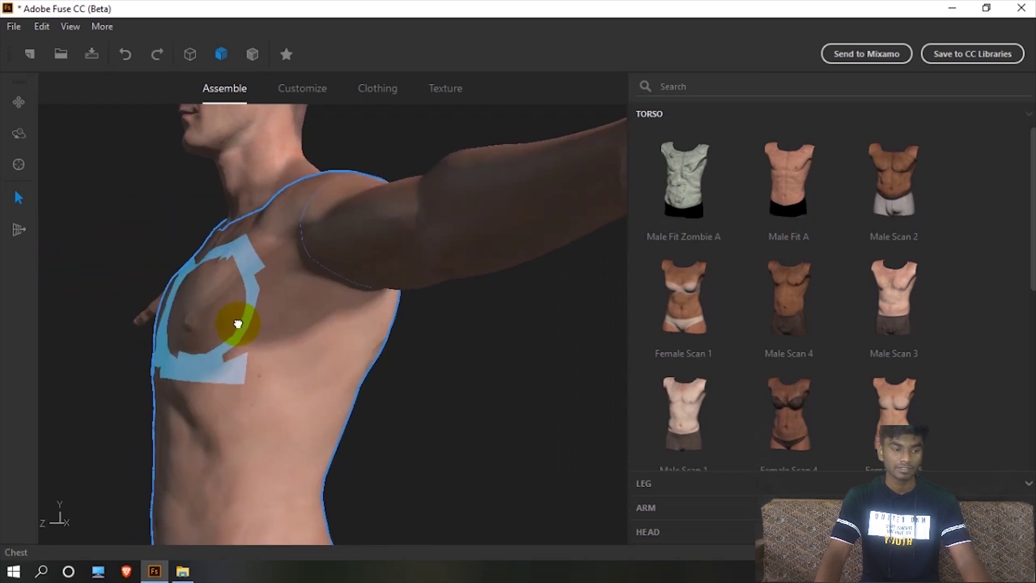
pyautogui.moveTo(293, 321); pyautogui.dragTo(404, 318)
pyautogui.scroll(-5, 404, 318)
pyautogui.moveTo(400, 366); pyautogui.dragTo(486, 307)
pyautogui.scroll(5, 369, 196)
pyautogui.moveTo(368, 195); pyautogui.dragTo(383, 208, button='middle')
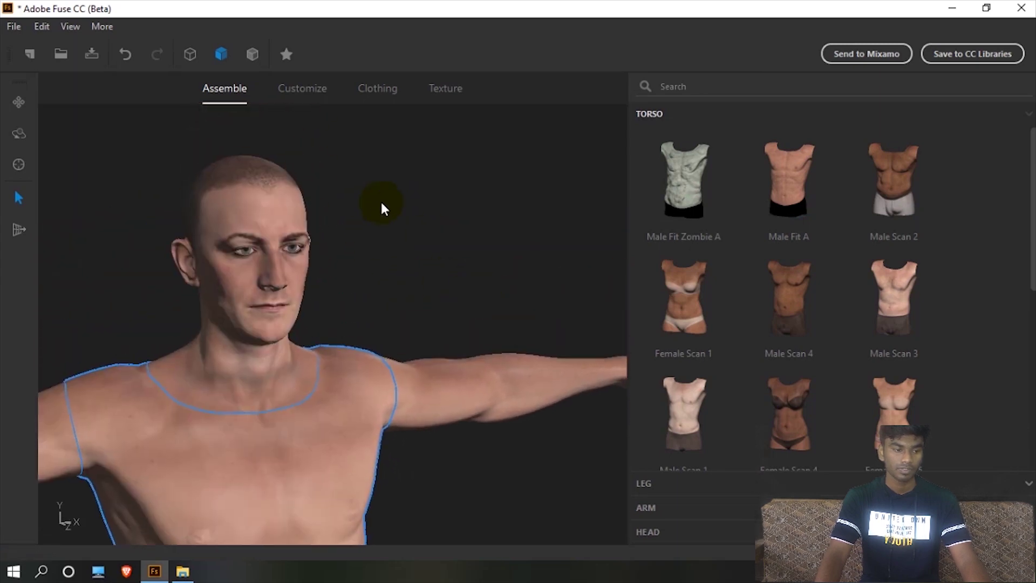
# - Switch to character customization and try reshaping the shoulders to about -93 for traps and -71 for delts
pyautogui.click(316, 105)
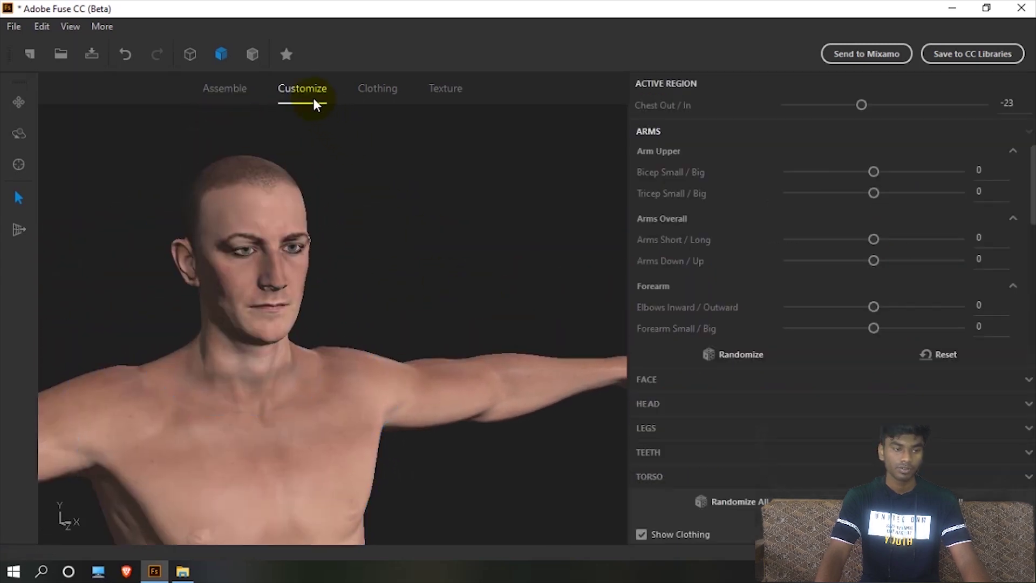
pyautogui.click(303, 361)
pyautogui.moveTo(303, 361); pyautogui.dragTo(243, 433)
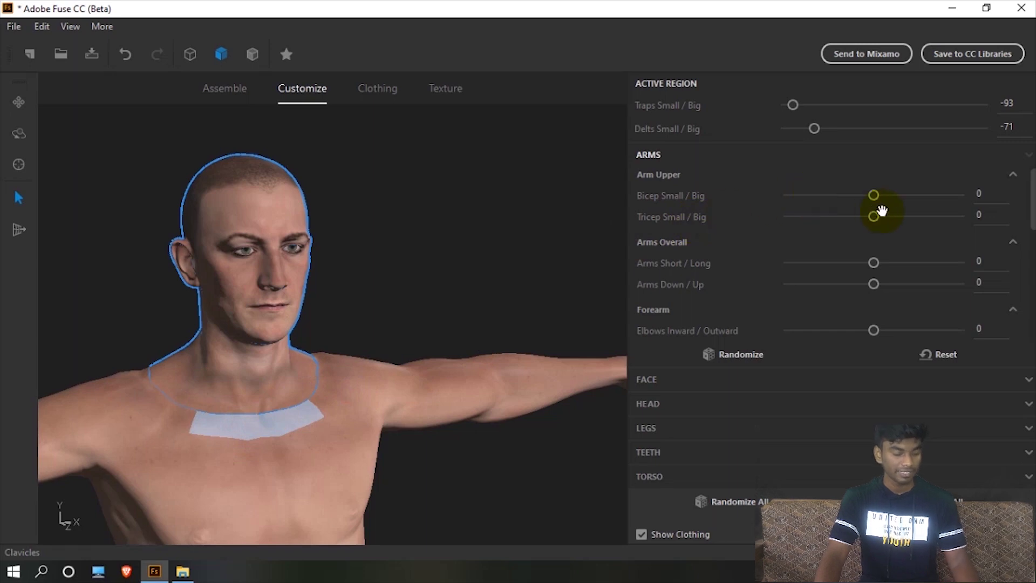
# - Look through the arms, face, head and torso shape sliders, and try out the Angry expression
pyautogui.scroll(-2, 877, 208)
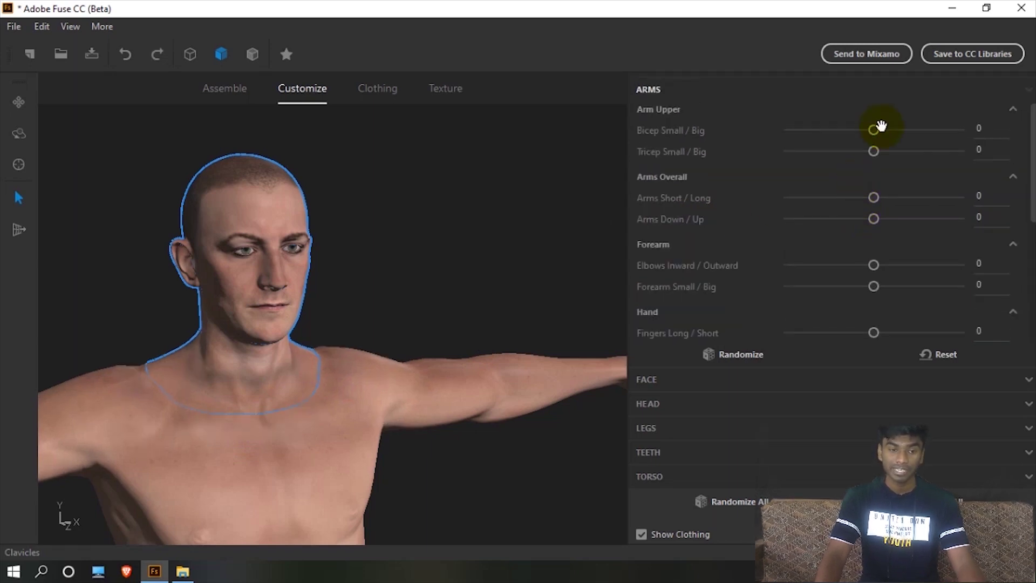
pyautogui.click(671, 383)
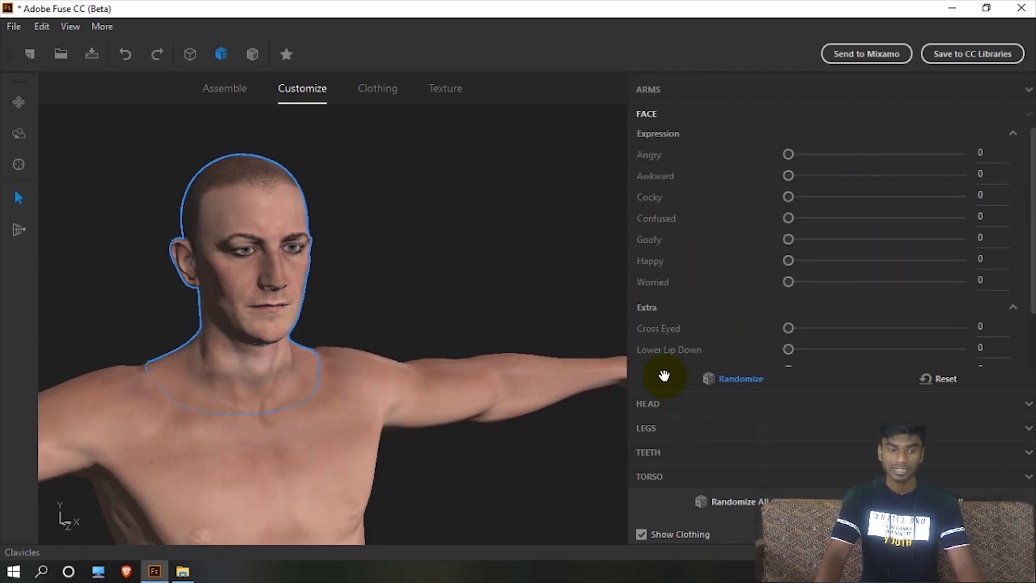
pyautogui.moveTo(789, 154); pyautogui.dragTo(910, 150)
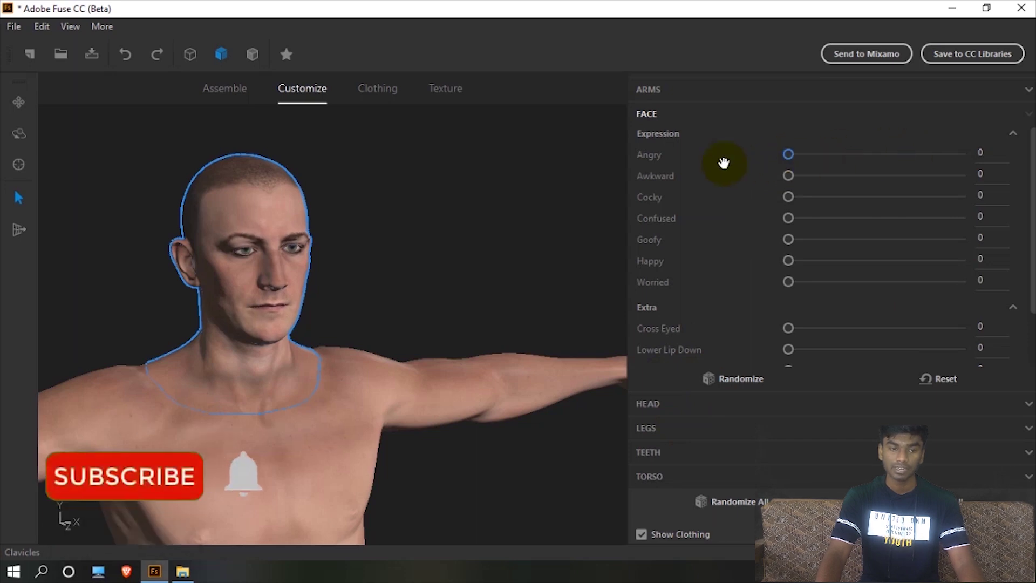
pyautogui.click(681, 89)
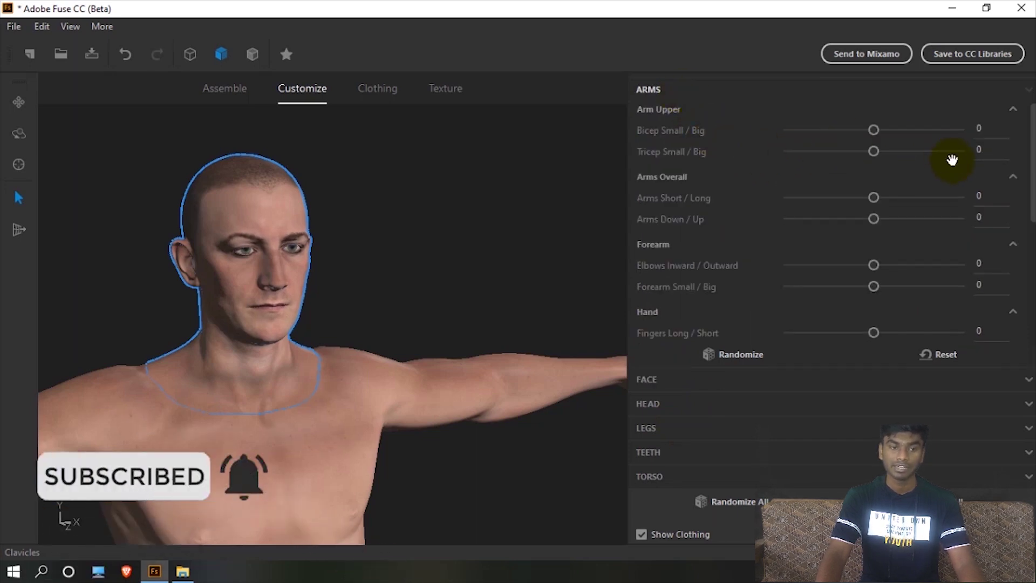
pyautogui.click(681, 405)
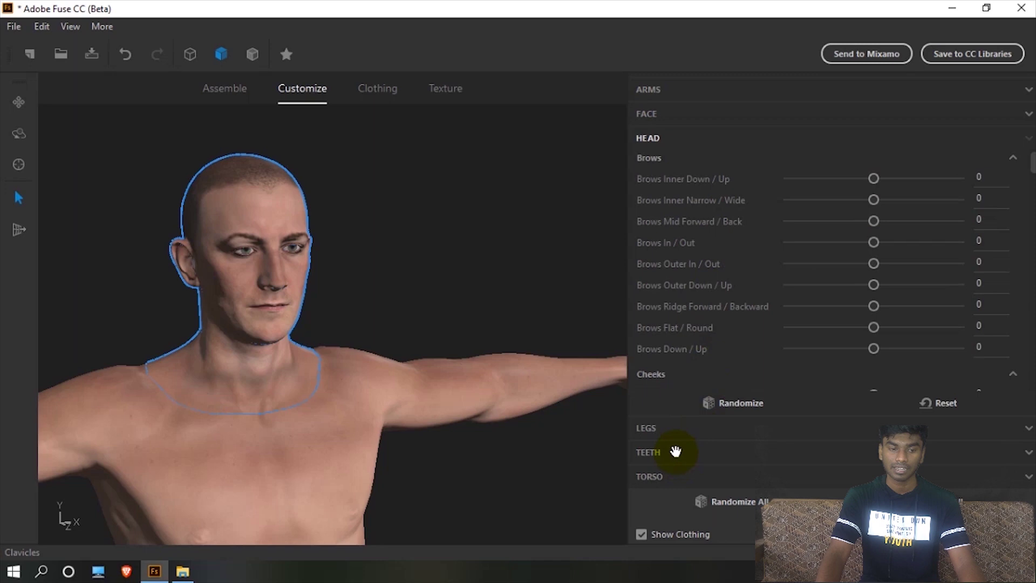
pyautogui.click(687, 473)
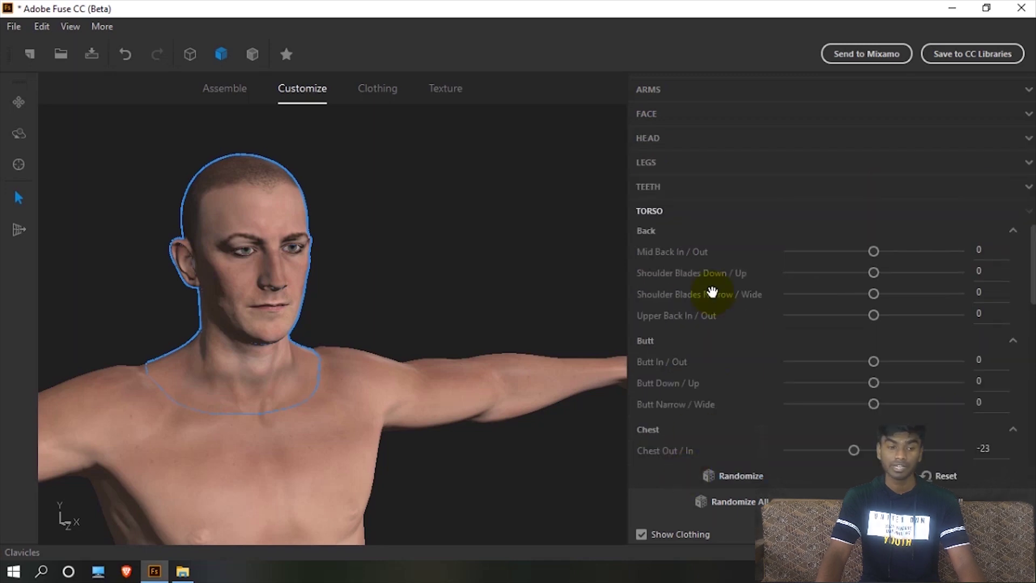
# - Dress the character in the Henley top and the Bootcut Pant
pyautogui.click(384, 90)
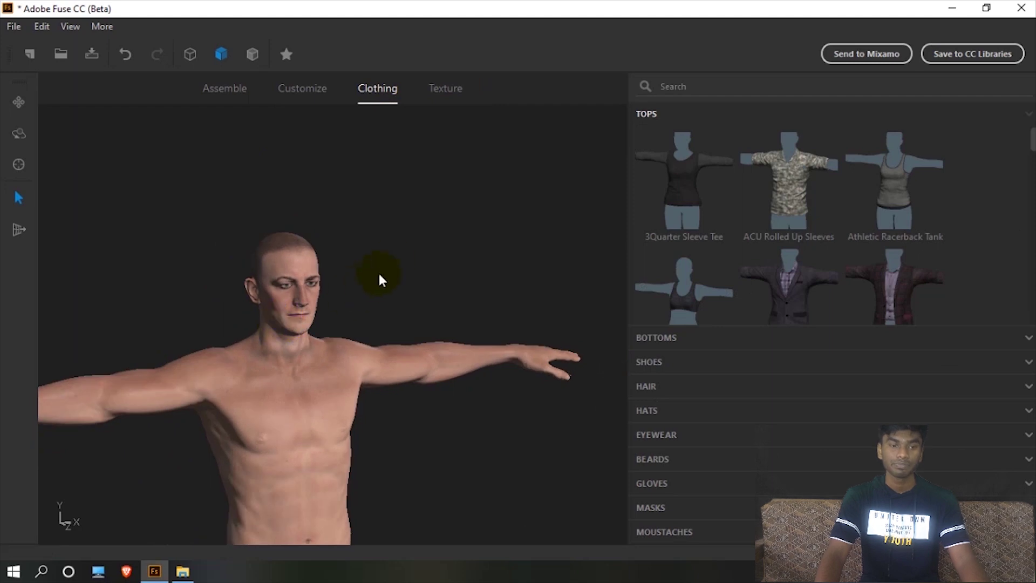
pyautogui.scroll(-3, 768, 236)
pyautogui.click(769, 243)
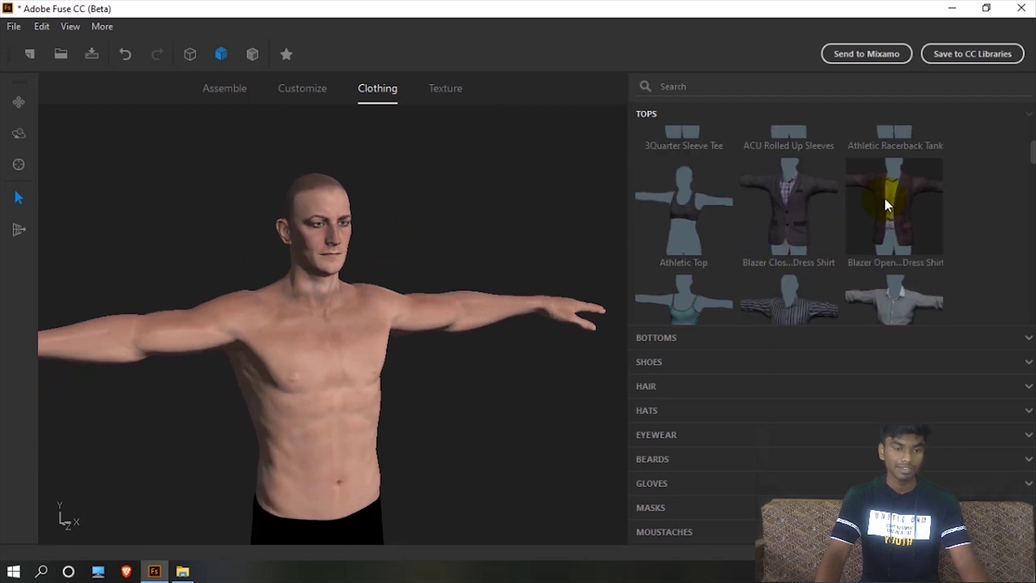
pyautogui.scroll(-3, 884, 197)
pyautogui.scroll(-1, 884, 198)
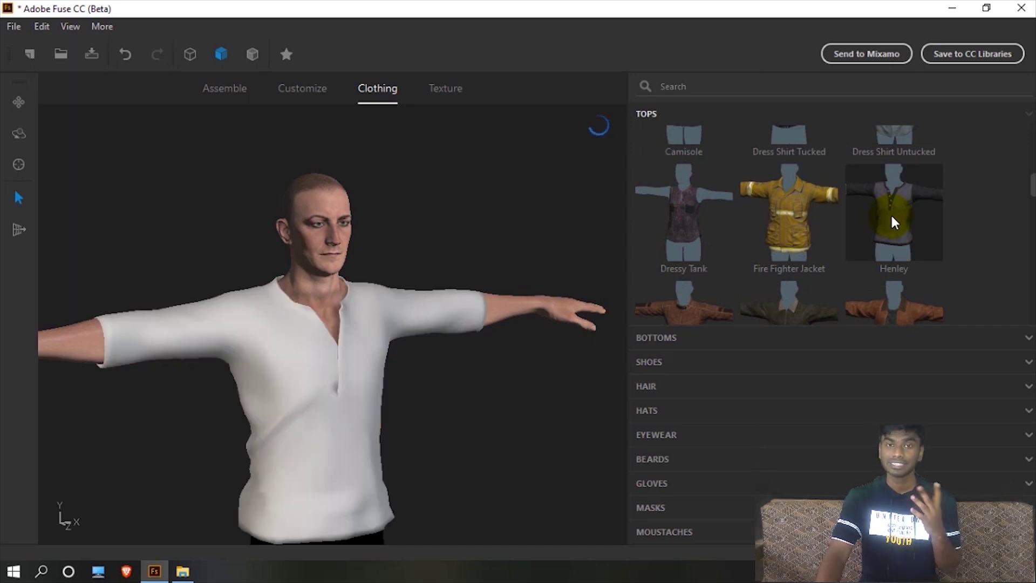
pyautogui.click(805, 231)
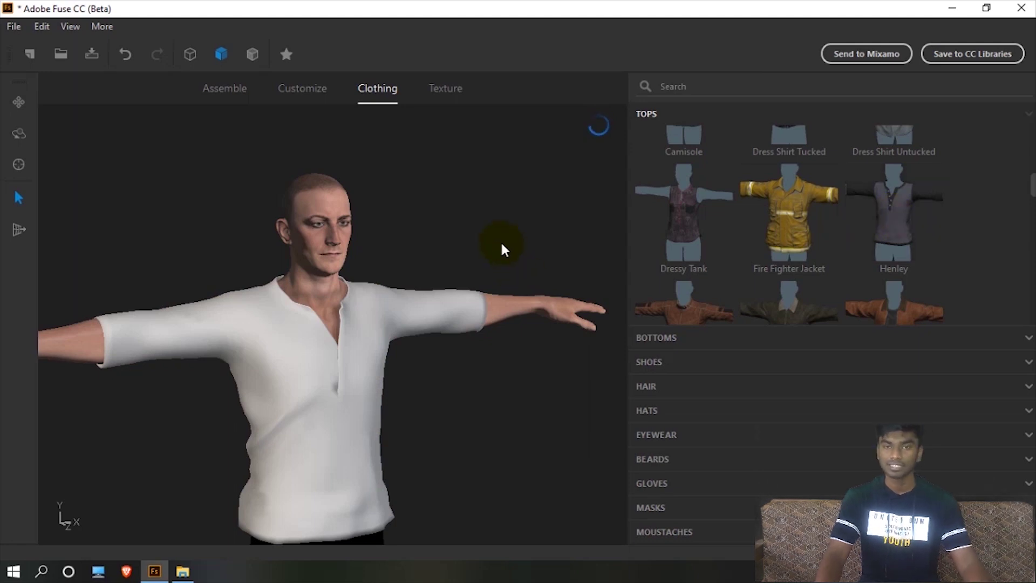
pyautogui.click(755, 345)
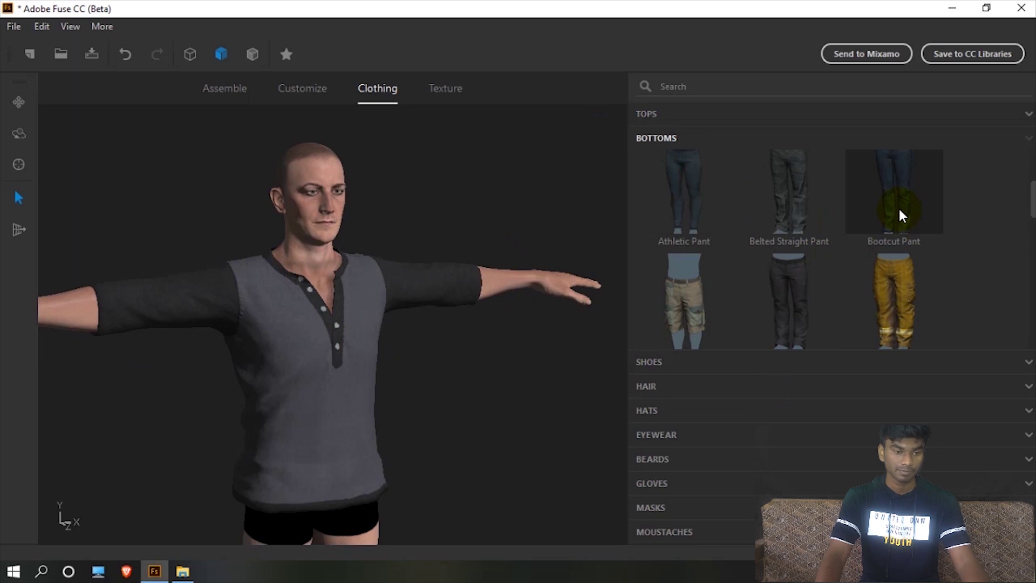
pyautogui.click(898, 211)
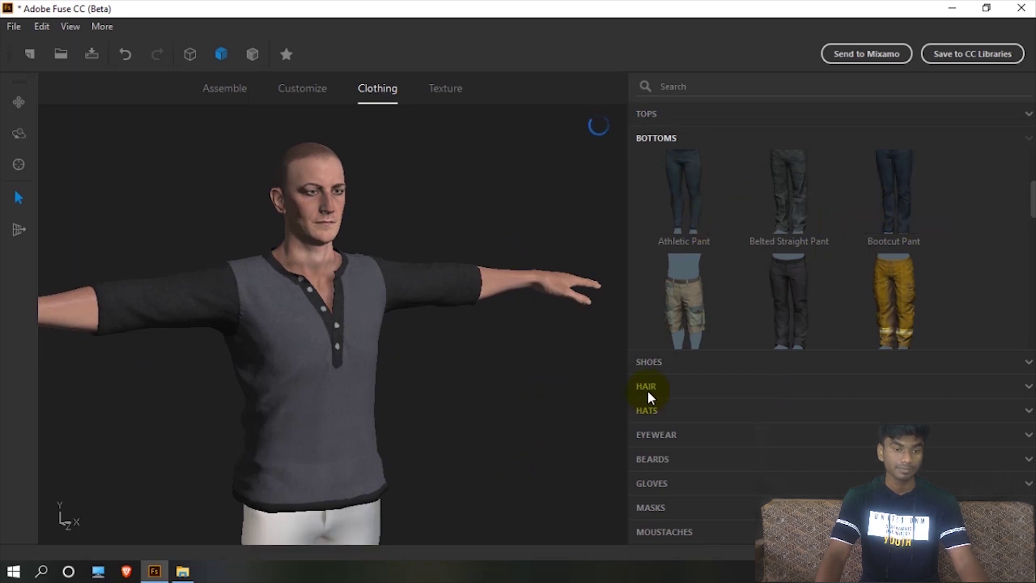
# - Browse the shoe models and put the Short Boot shoes on the character
pyautogui.click(682, 356)
pyautogui.scroll(-3, 758, 259)
pyautogui.scroll(-5, 766, 241)
pyautogui.scroll(3, 435, 329)
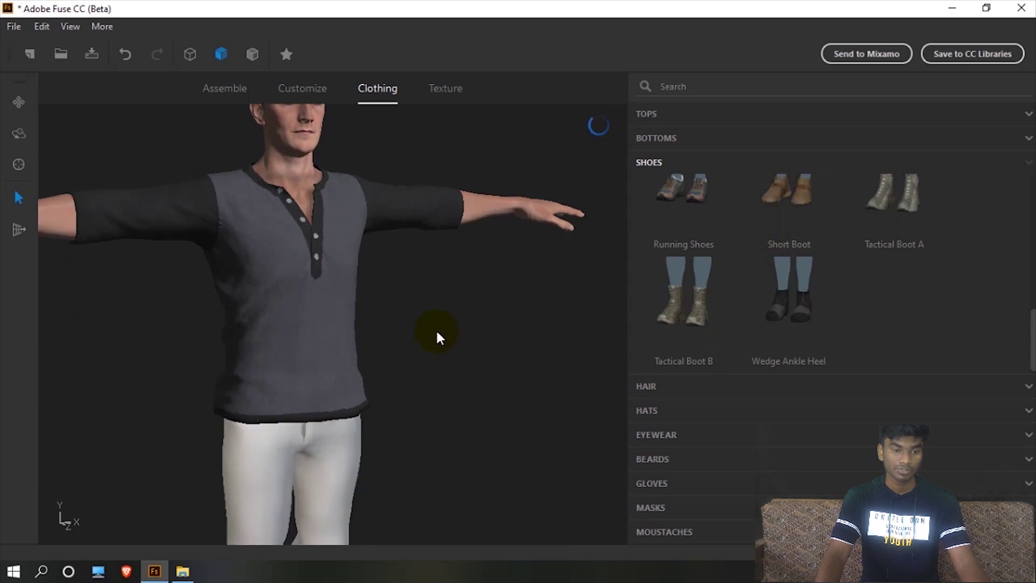
pyautogui.scroll(-3, 435, 328)
pyautogui.scroll(3, 416, 442)
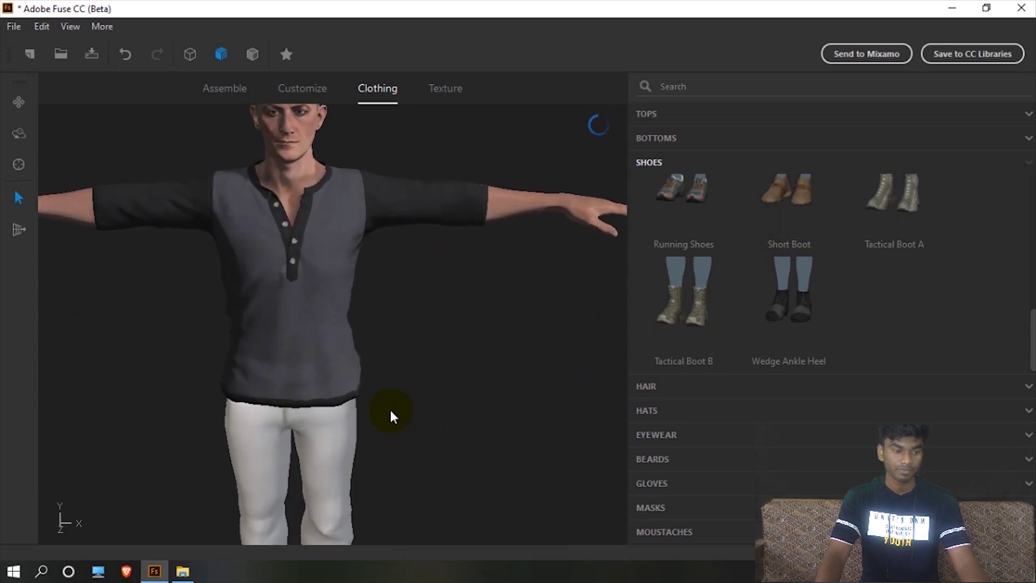
pyautogui.scroll(-4, 392, 412)
pyautogui.scroll(1, 460, 429)
pyautogui.moveTo(459, 423); pyautogui.dragTo(421, 378, button='middle')
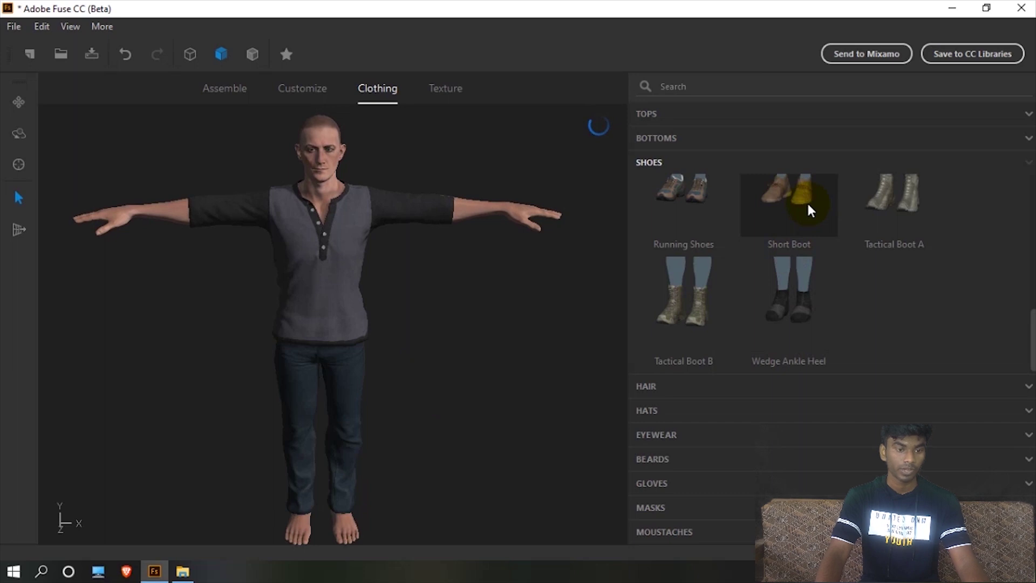
pyautogui.moveTo(496, 402); pyautogui.dragTo(470, 371)
pyautogui.moveTo(461, 276); pyautogui.dragTo(461, 323)
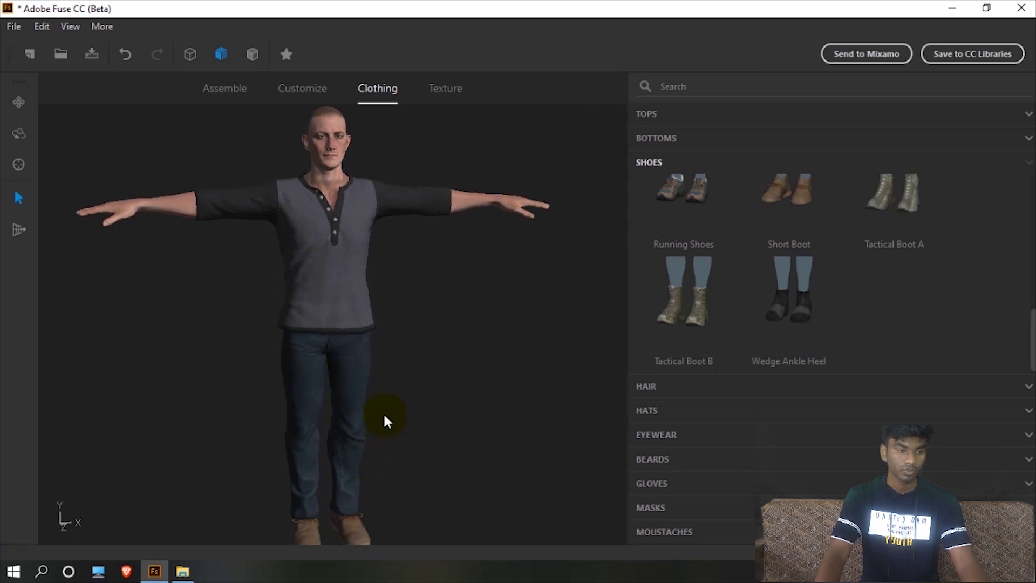
# - Browse the hairstyles, give the character the Alpha Medium Messy hair and inspect it from several angles
pyautogui.click(676, 387)
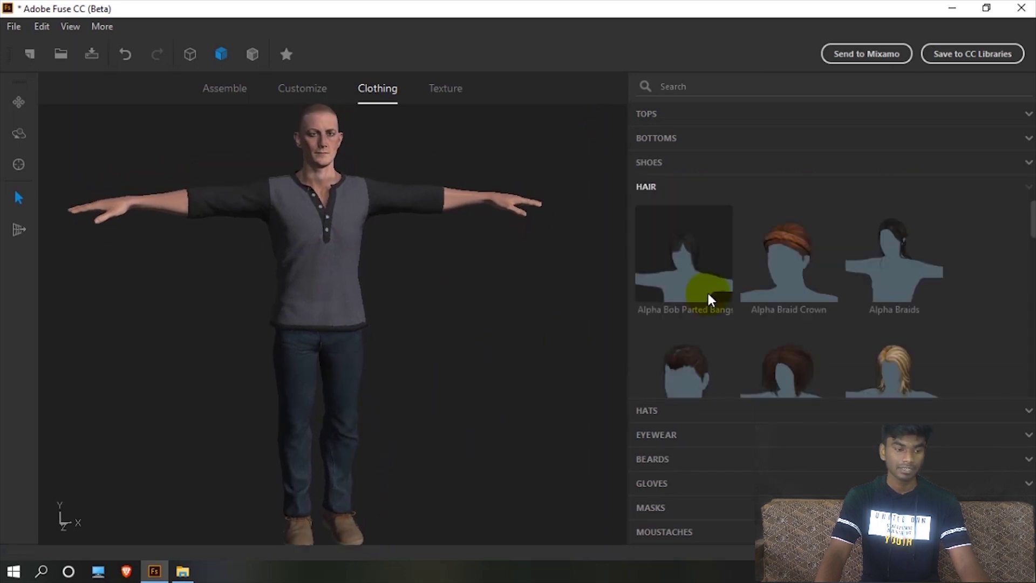
pyautogui.scroll(-5, 715, 313)
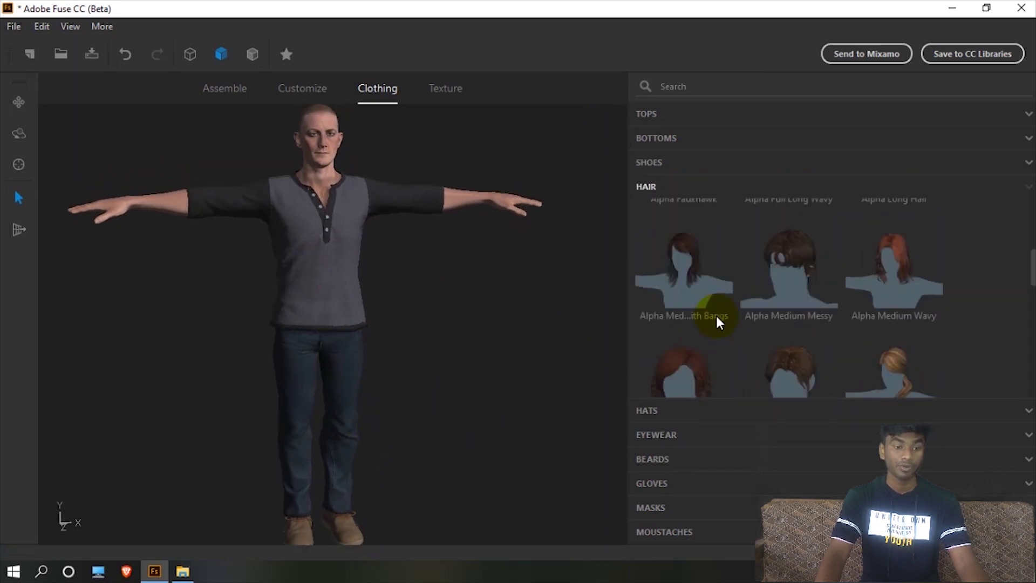
pyautogui.scroll(-1, 717, 316)
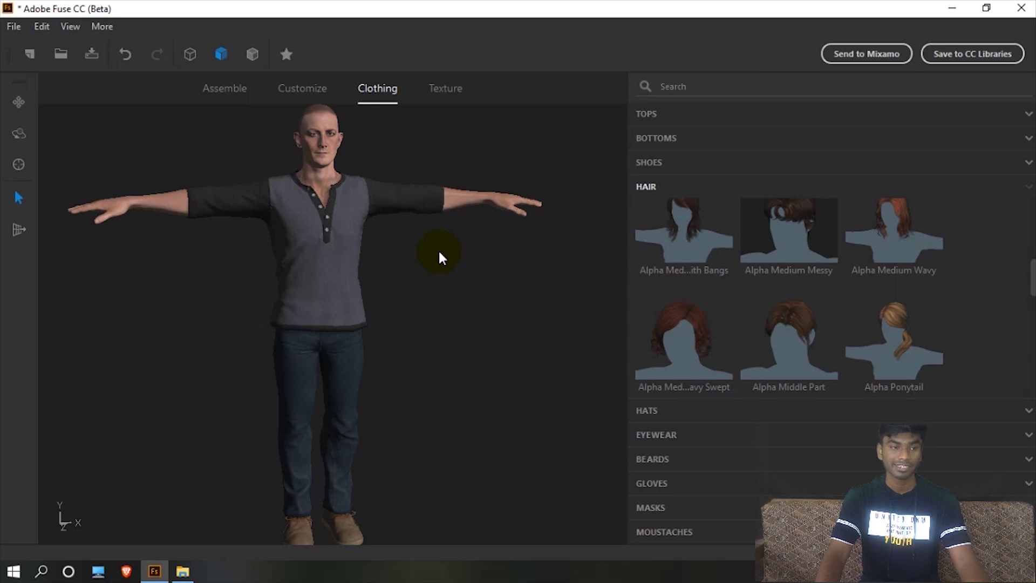
pyautogui.scroll(2, 438, 249)
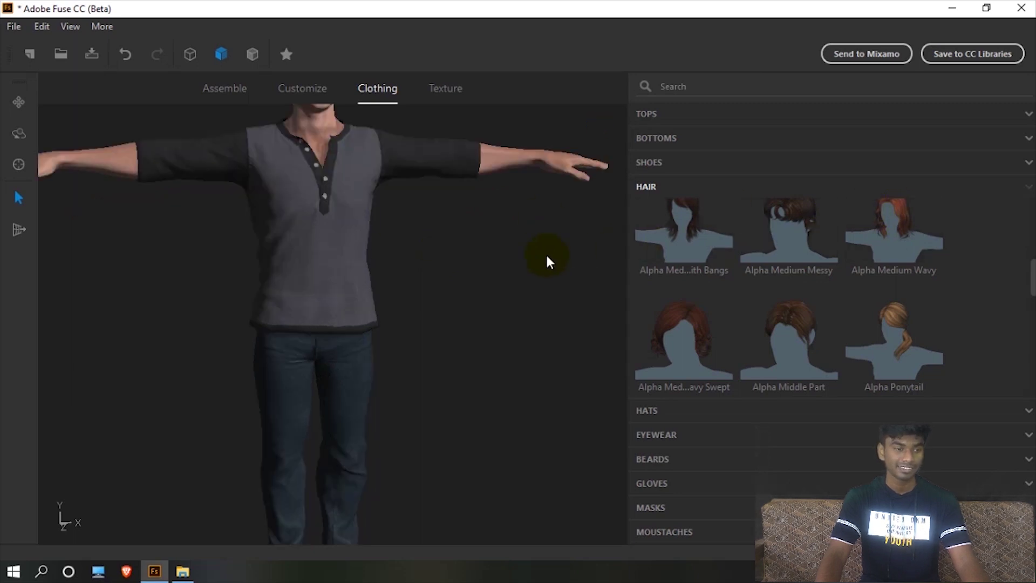
pyautogui.scroll(2, 426, 218)
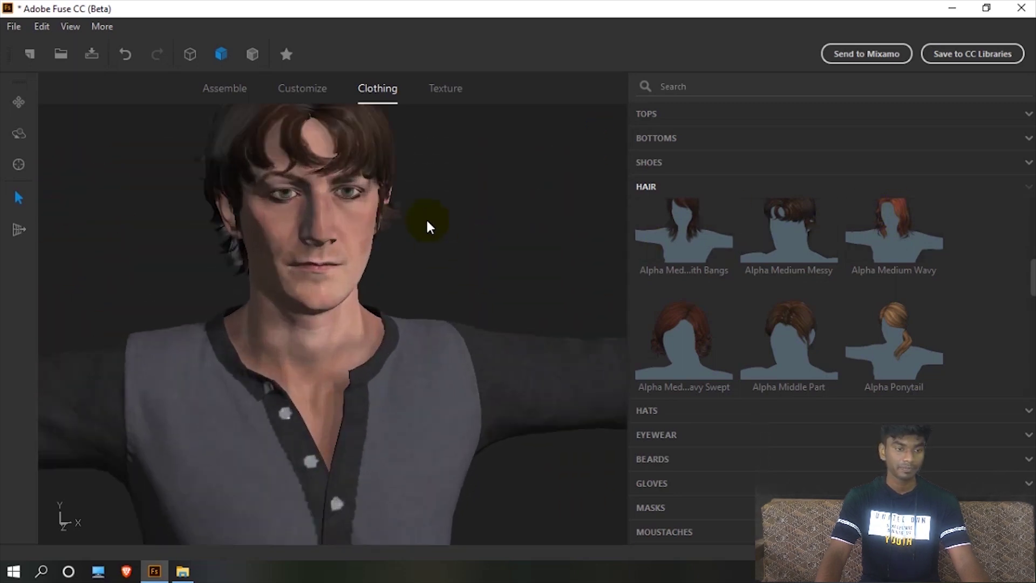
pyautogui.scroll(-5, 431, 283)
pyautogui.moveTo(430, 283); pyautogui.dragTo(436, 311)
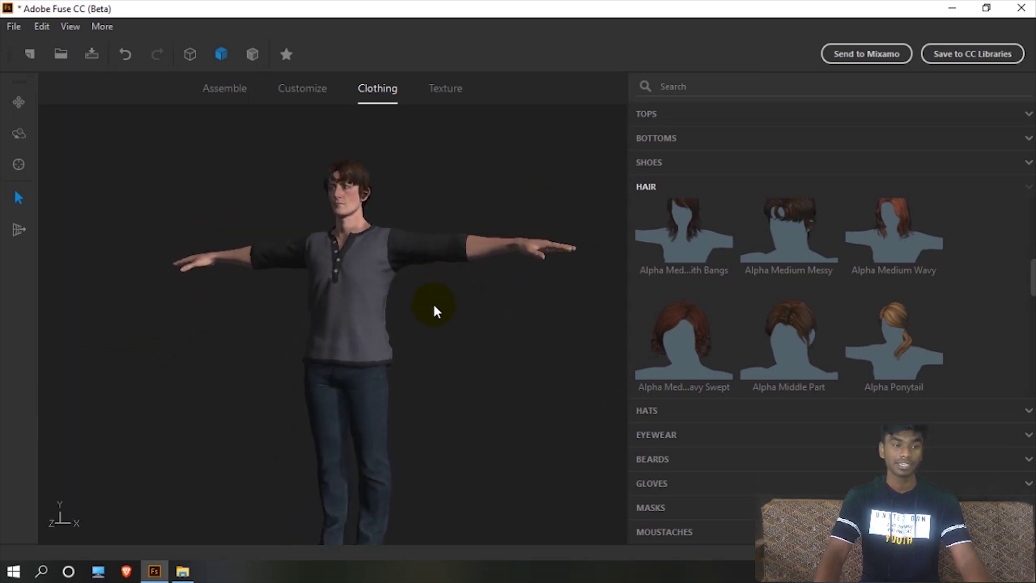
pyautogui.moveTo(431, 307); pyautogui.dragTo(430, 348, button='middle')
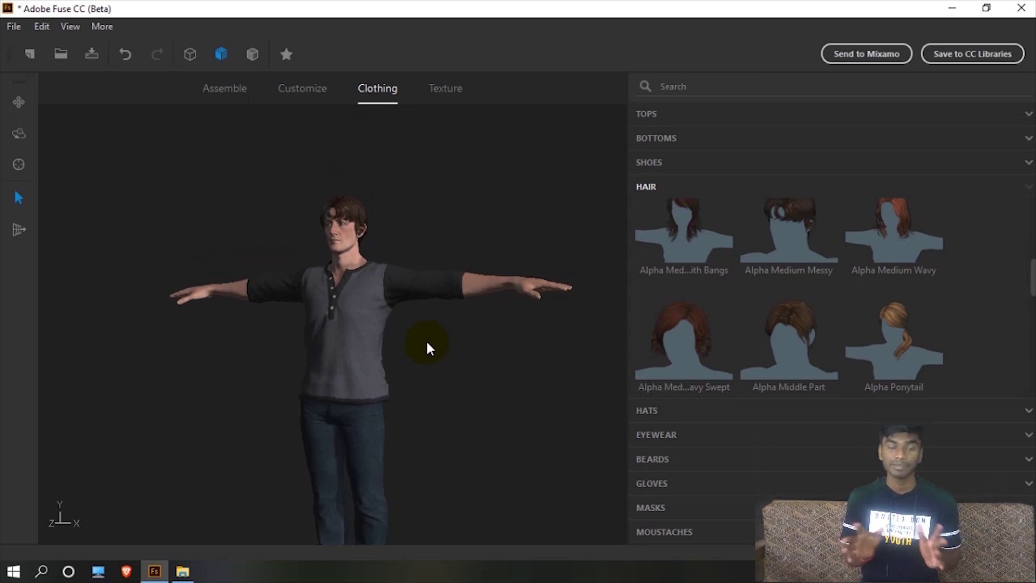
pyautogui.scroll(5, 424, 339)
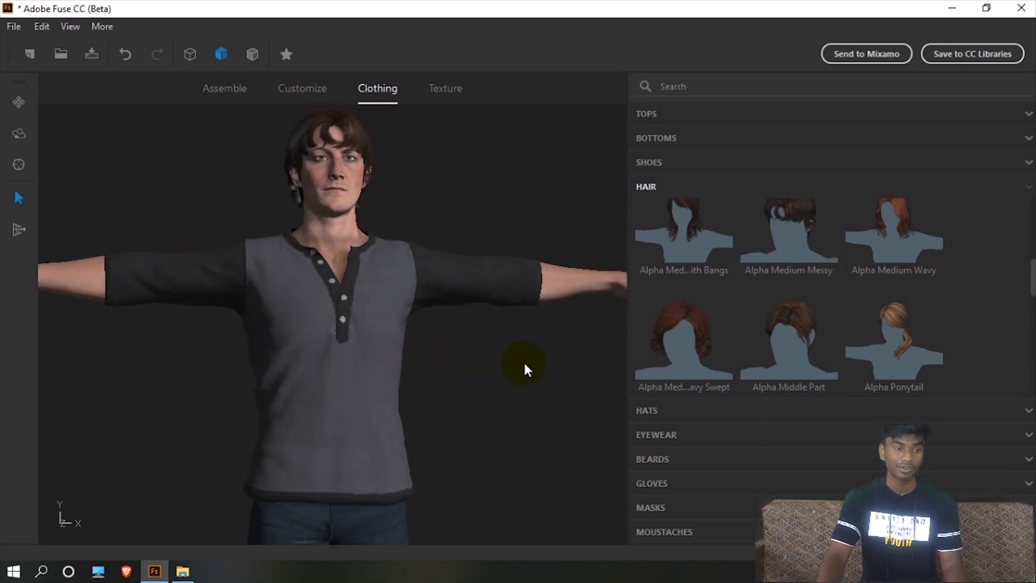
pyautogui.moveTo(523, 360); pyautogui.dragTo(487, 365)
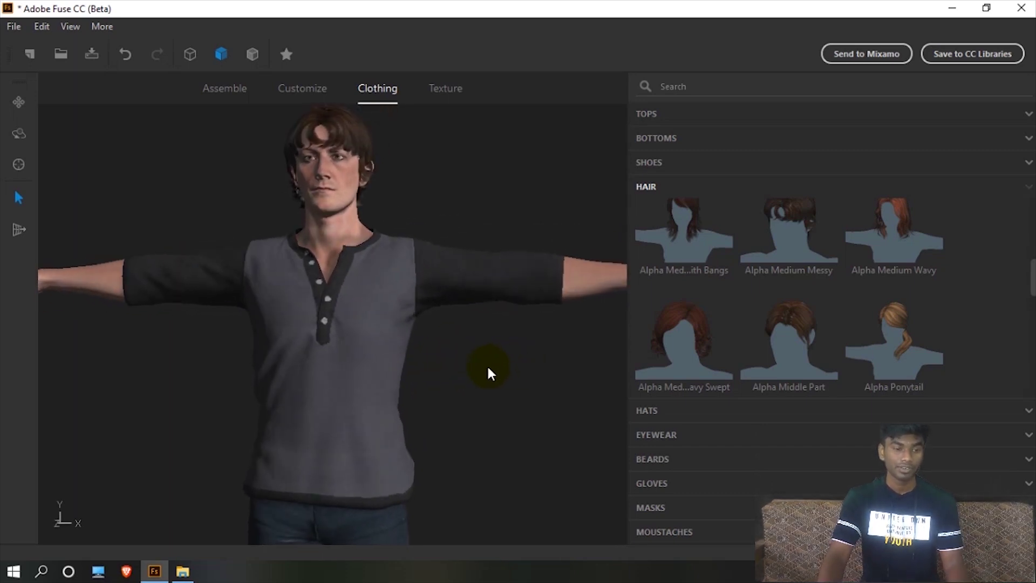
# - Look through the available hats and add the Pilot glasses from the eyewear models
pyautogui.click(664, 413)
pyautogui.scroll(-4, 708, 373)
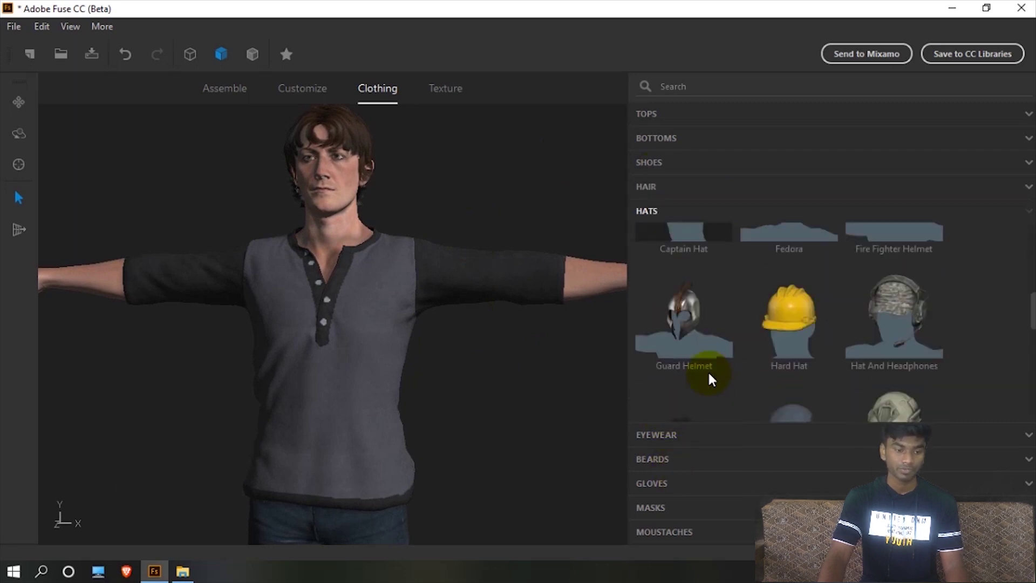
pyautogui.scroll(-3, 708, 371)
pyautogui.click(674, 436)
pyautogui.scroll(-3, 693, 354)
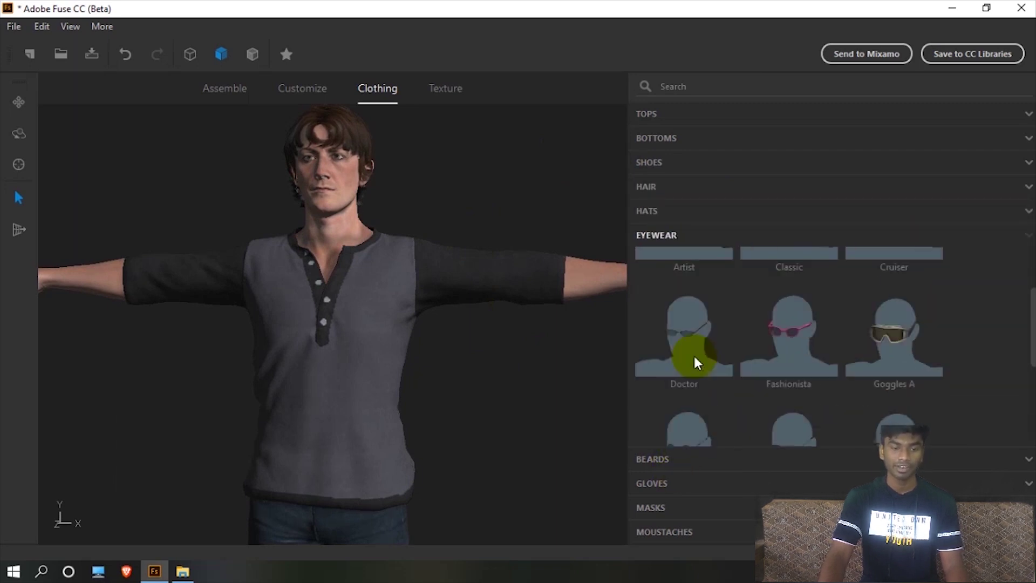
pyautogui.scroll(-4, 692, 354)
pyautogui.click(797, 293)
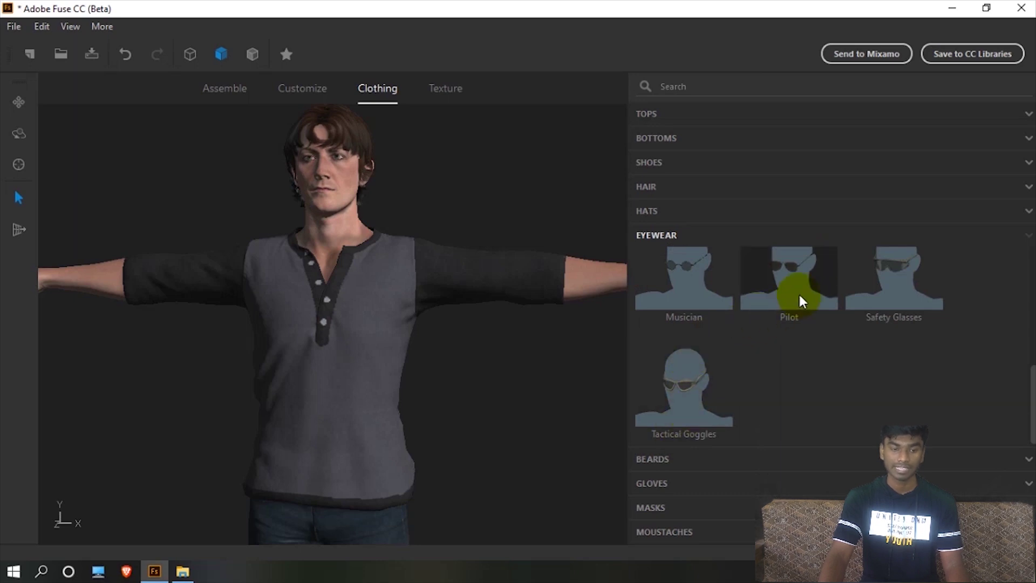
# - Add the Alpha Soul Patch beard, and look through the available gloves, masks and moustaches
pyautogui.click(675, 459)
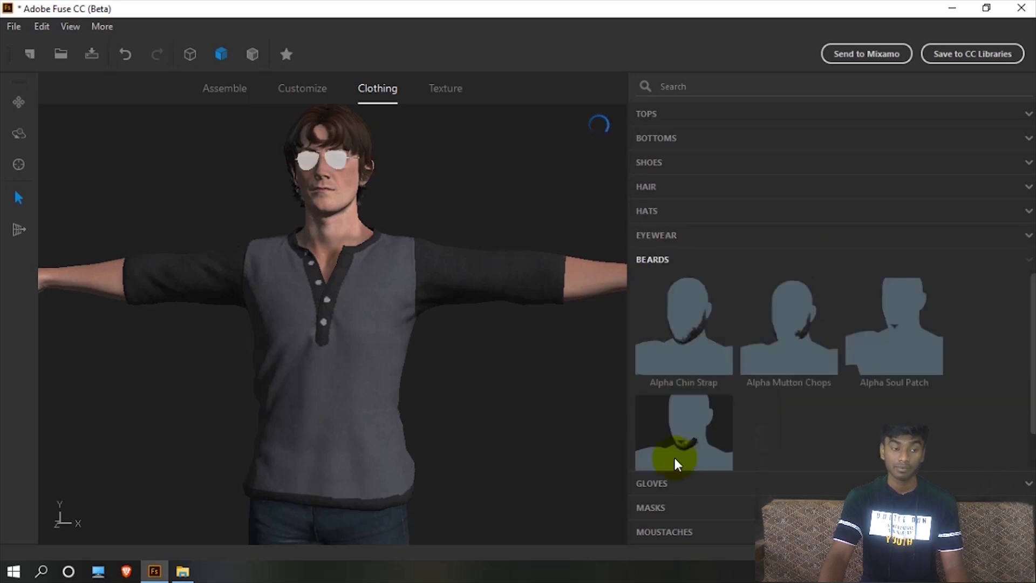
pyautogui.click(906, 351)
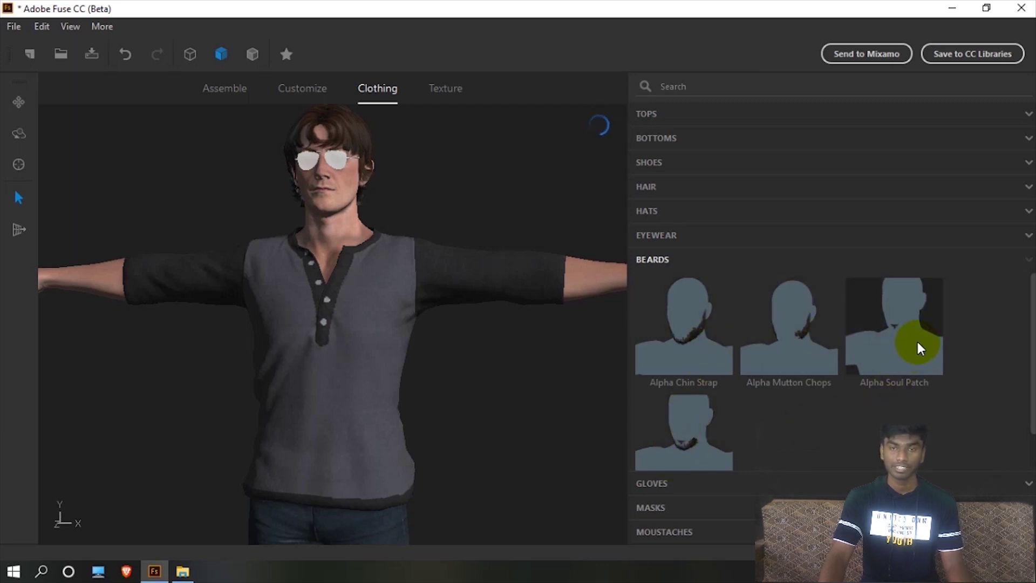
pyautogui.click(718, 484)
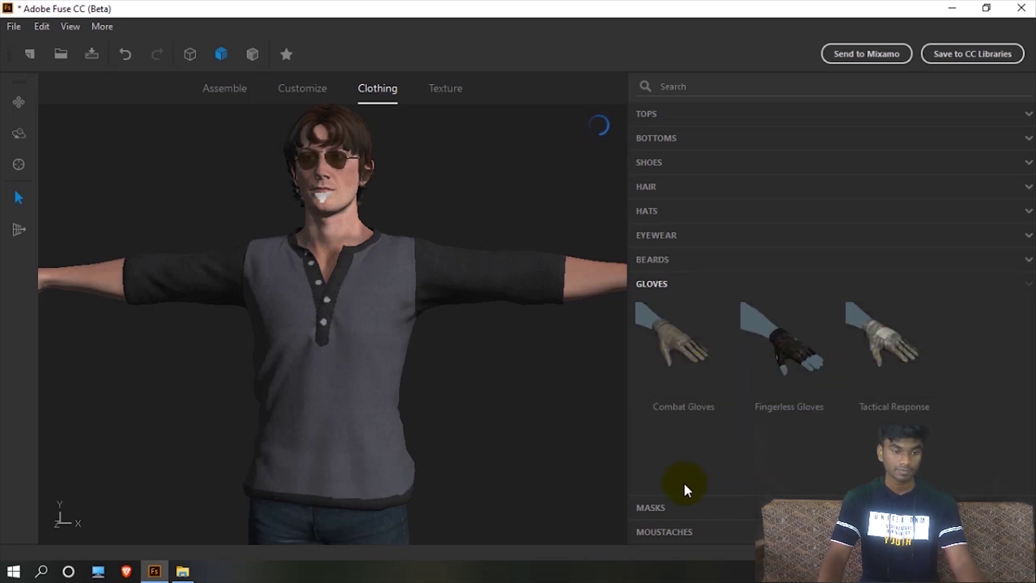
pyautogui.click(689, 509)
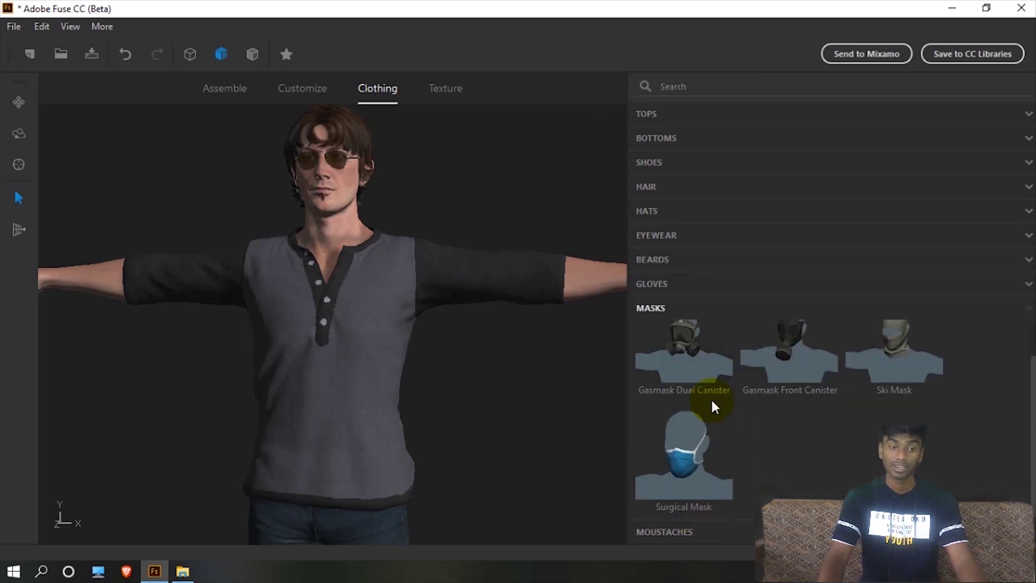
pyautogui.click(693, 531)
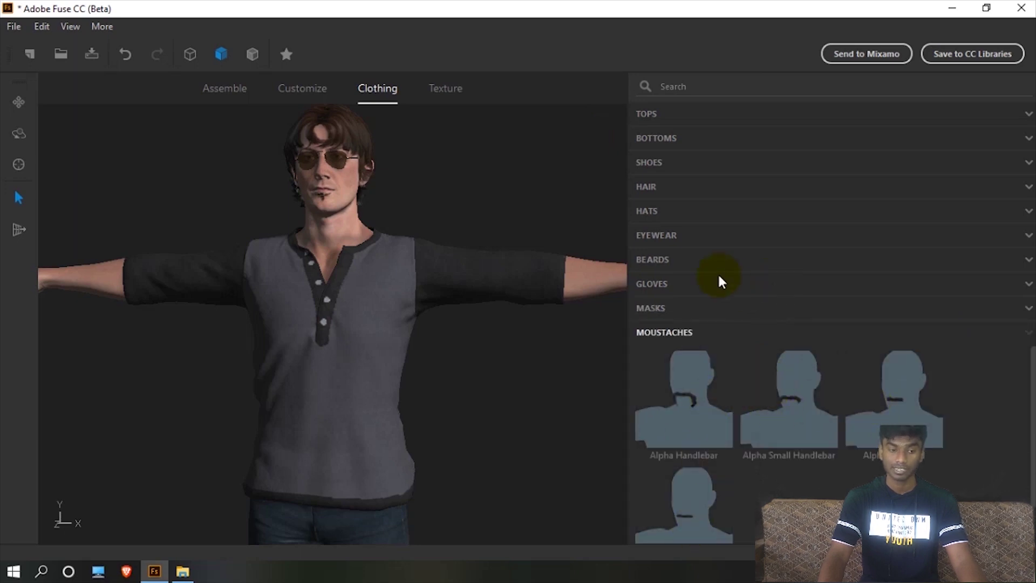
pyautogui.moveTo(516, 370)
pyautogui.mouseDown()
pyautogui.moveTo(597, 383)
pyautogui.moveTo(498, 372)
pyautogui.mouseUp()
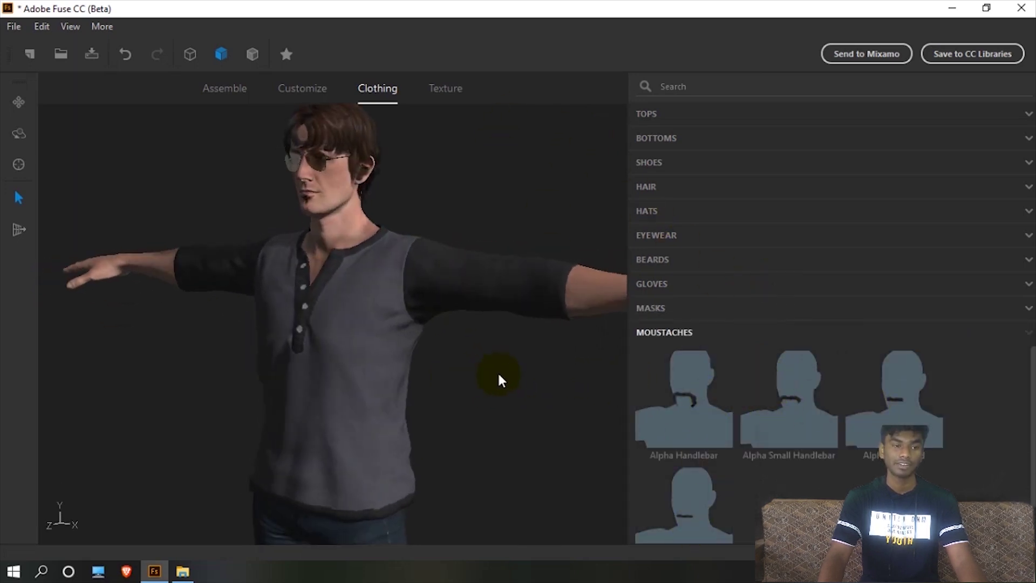
# - Switch to texture editing and set the Henley top's main linen thread color to dark red, RGB 102, 6, 8
pyautogui.click(455, 89)
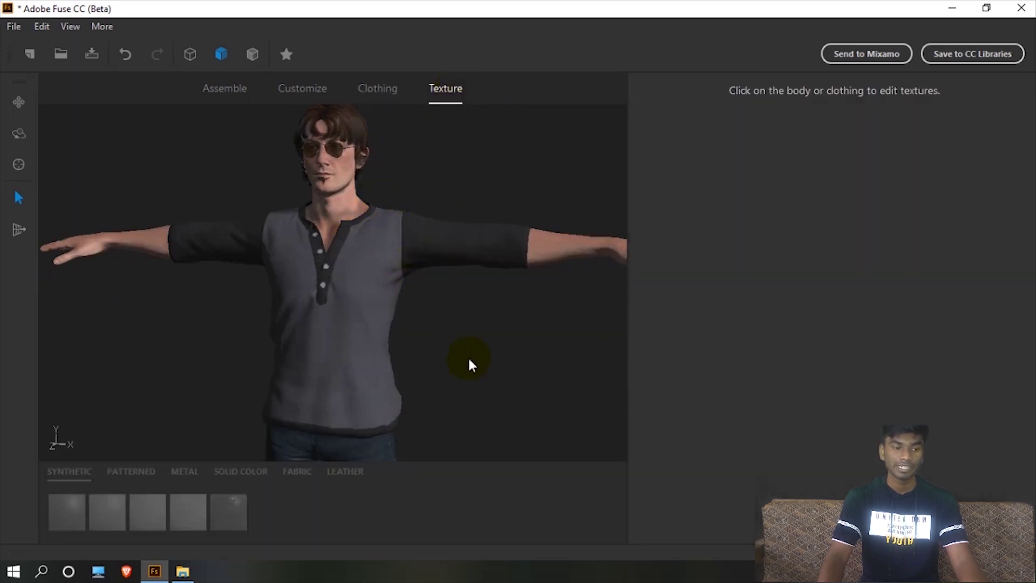
pyautogui.moveTo(469, 312); pyautogui.dragTo(468, 171, button='middle')
pyautogui.scroll(-3, 468, 172)
pyautogui.moveTo(446, 224); pyautogui.dragTo(465, 342, button='middle')
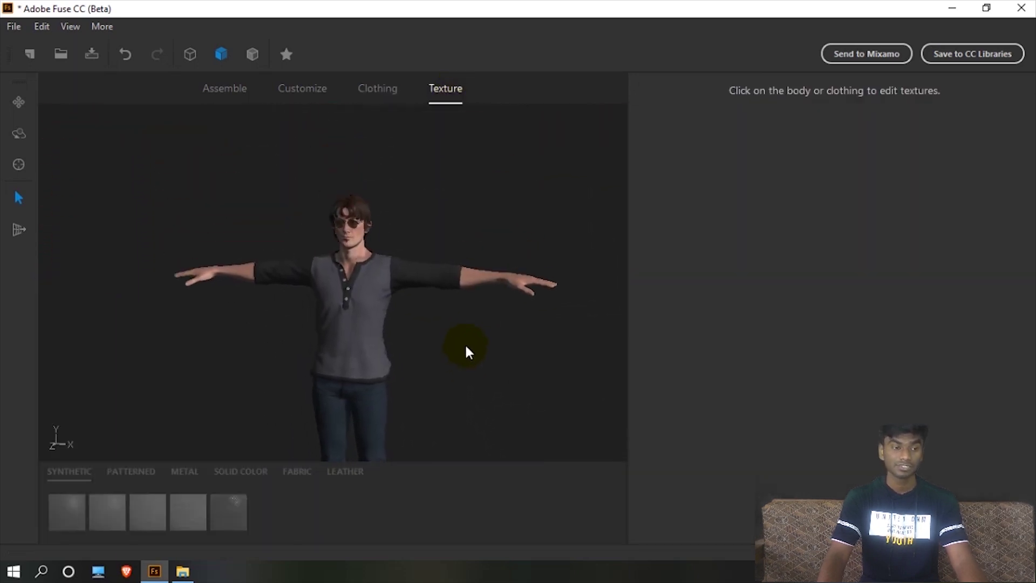
pyautogui.scroll(5, 465, 346)
pyautogui.click(421, 249)
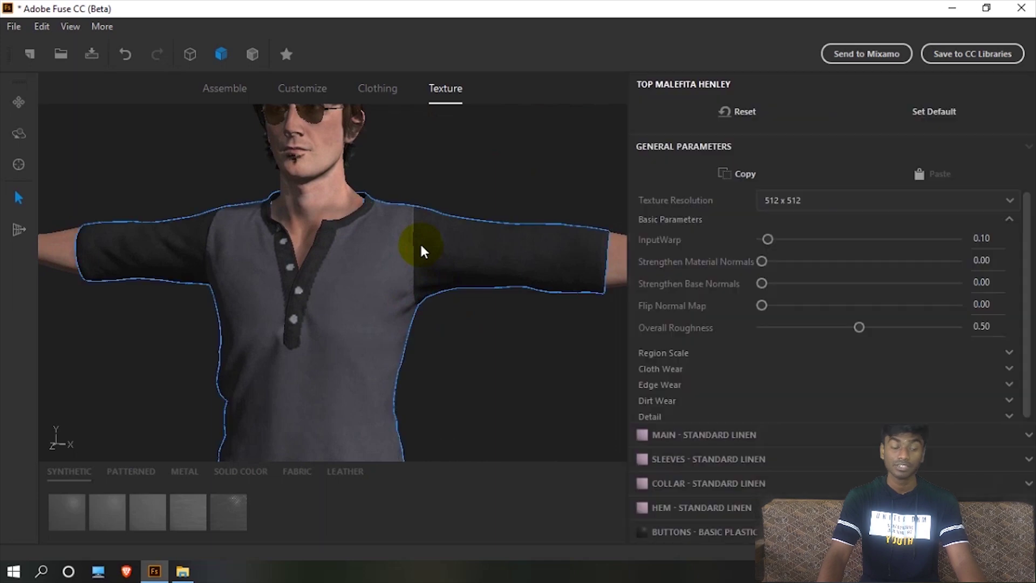
pyautogui.click(700, 436)
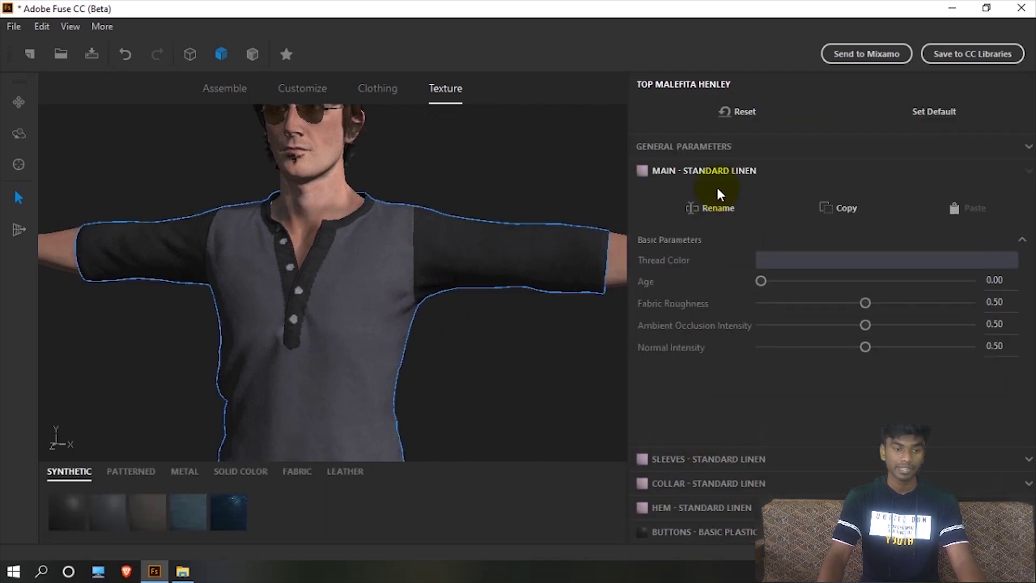
pyautogui.click(817, 262)
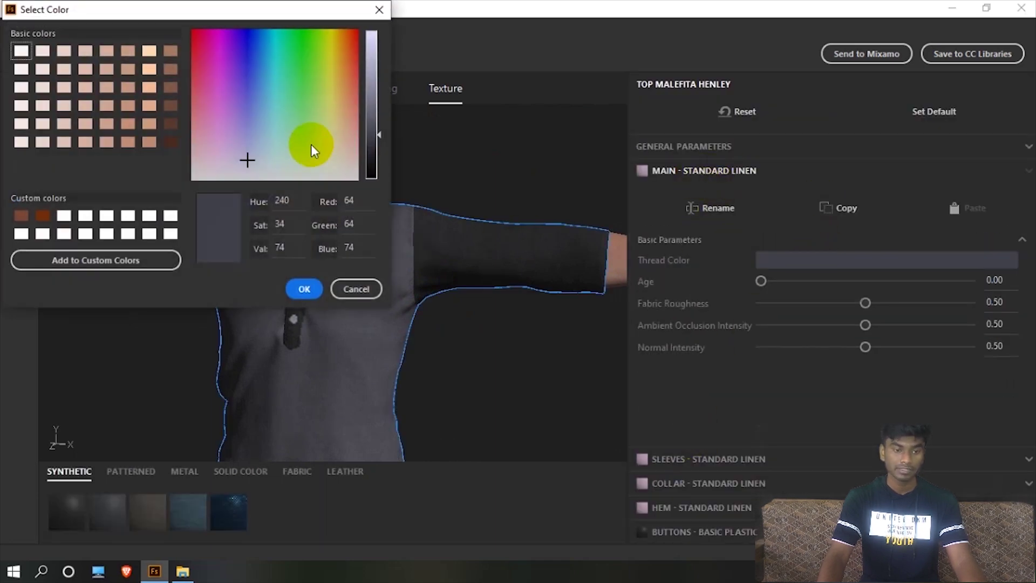
pyautogui.click(195, 39)
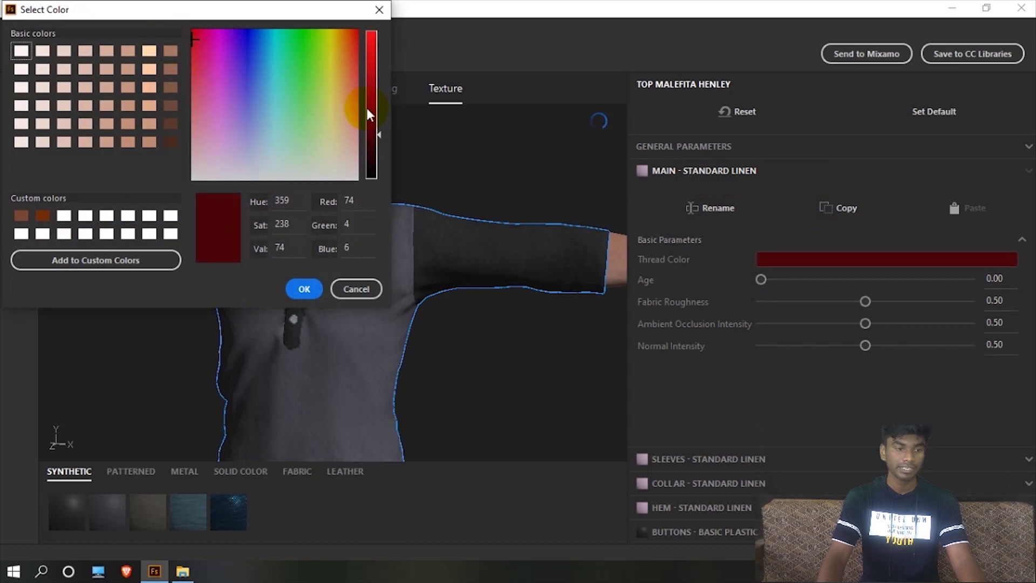
pyautogui.moveTo(380, 135); pyautogui.dragTo(375, 120)
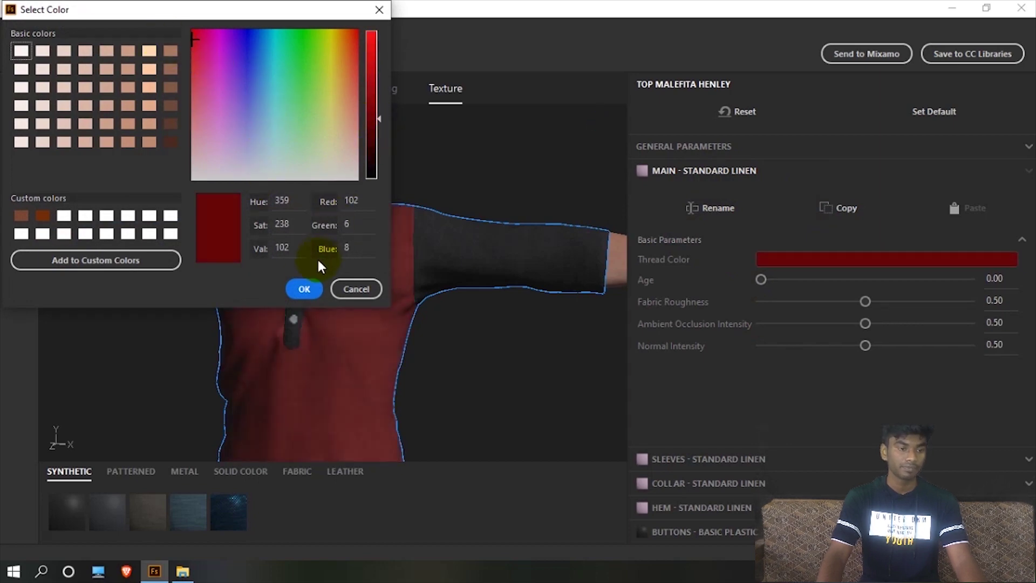
pyautogui.click(305, 289)
pyautogui.scroll(5, 418, 314)
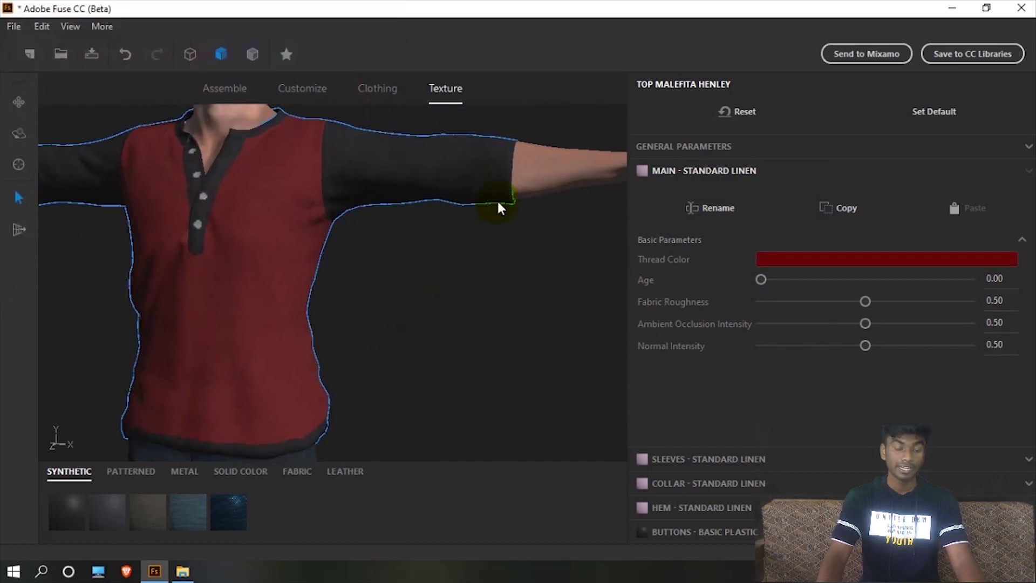
pyautogui.scroll(-5, 471, 273)
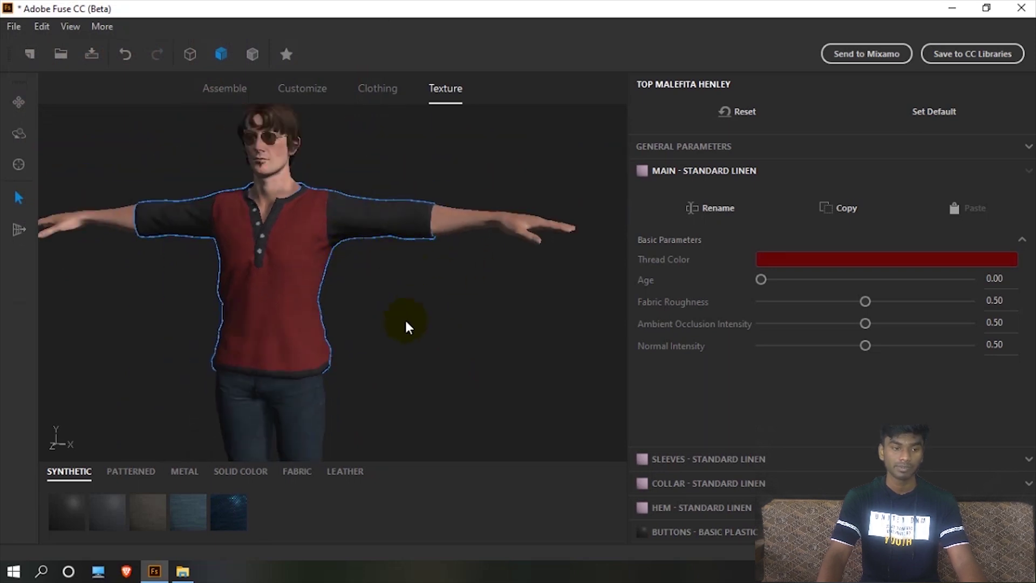
# - Set the color of the Bootcut Pant's main denim fabric to near-black, RGB 14, 18, 22
pyautogui.scroll(-5, 405, 319)
pyautogui.scroll(5, 338, 258)
pyautogui.click(330, 264)
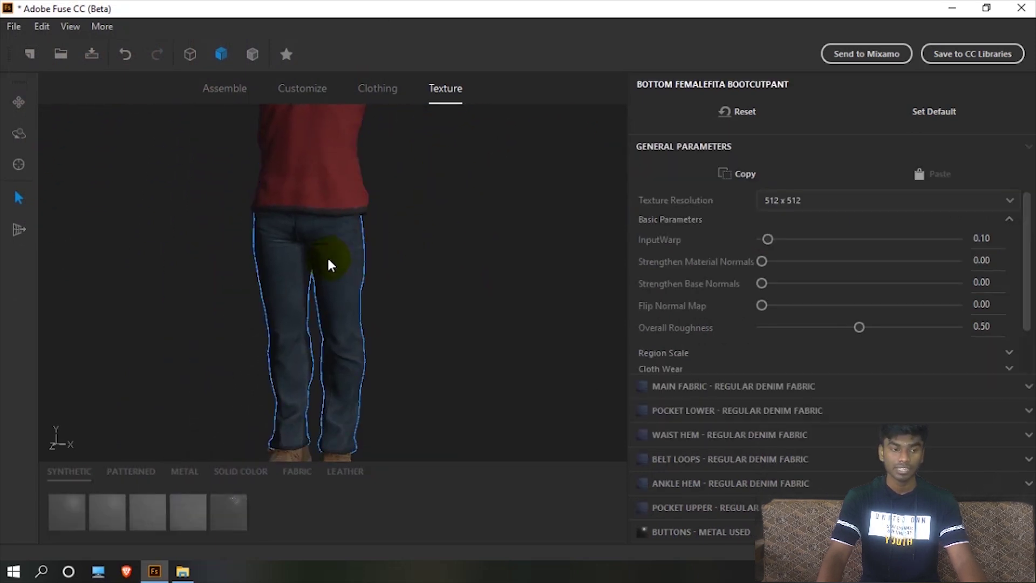
pyautogui.click(730, 385)
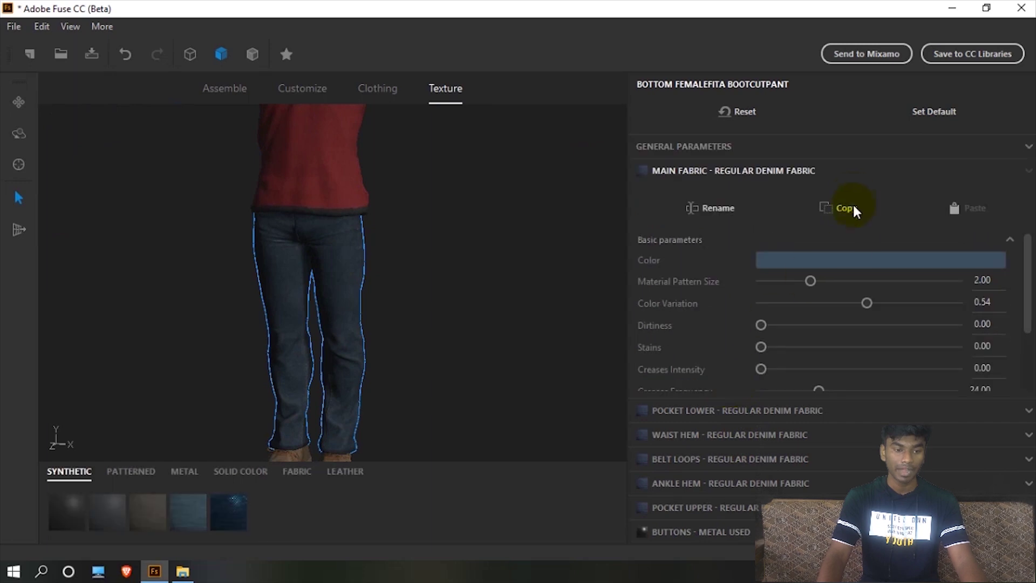
pyautogui.click(844, 260)
pyautogui.moveTo(380, 123); pyautogui.dragTo(381, 164)
pyautogui.click(304, 288)
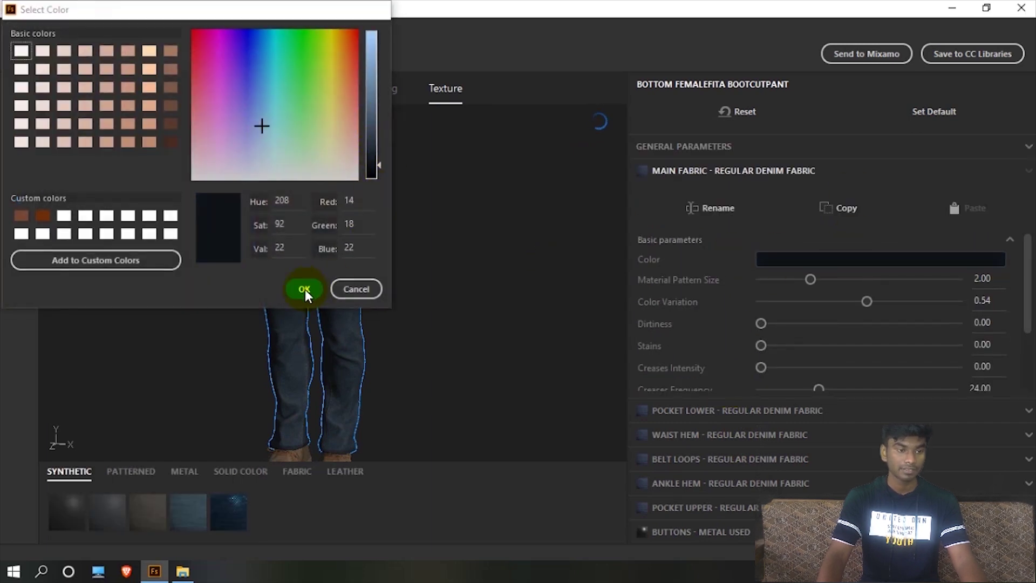
pyautogui.scroll(-3, 436, 236)
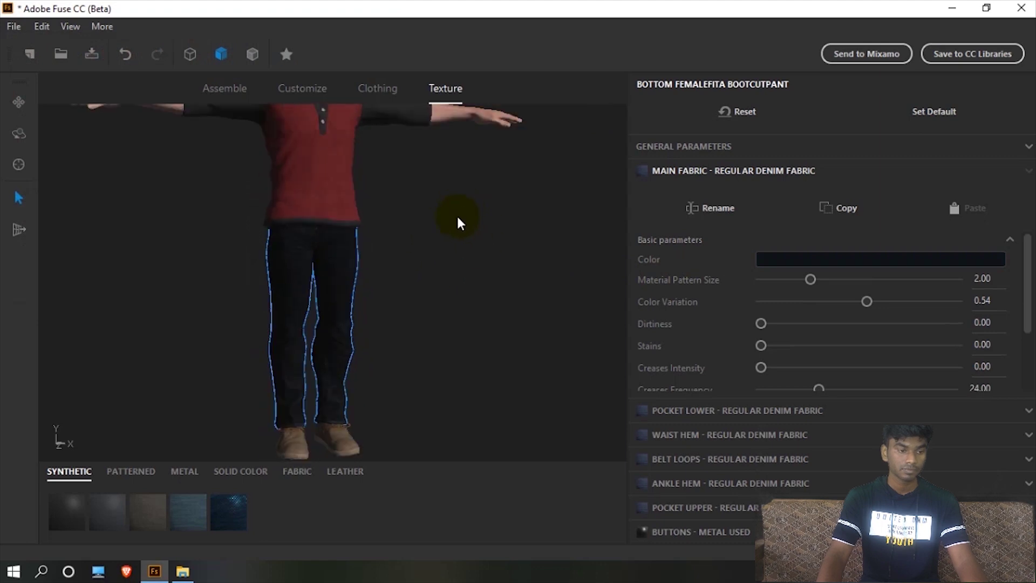
# - Select the Shortboot shoes and set the sole's basic rubber color to green, RGB 29, 135, 100
pyautogui.scroll(3, 446, 275)
pyautogui.moveTo(445, 187); pyautogui.dragTo(361, 294)
pyautogui.click(384, 288)
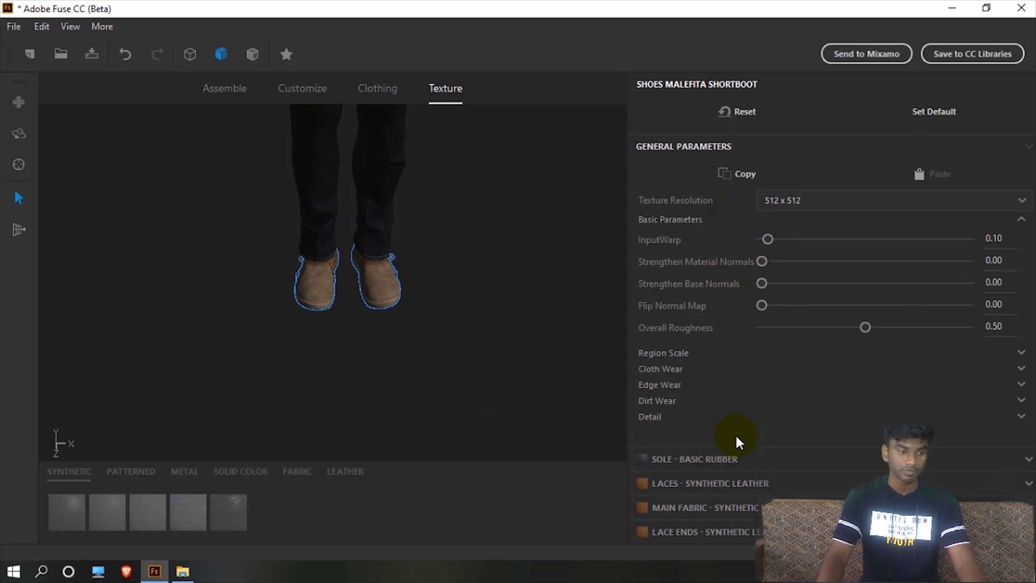
pyautogui.click(739, 459)
pyautogui.click(815, 259)
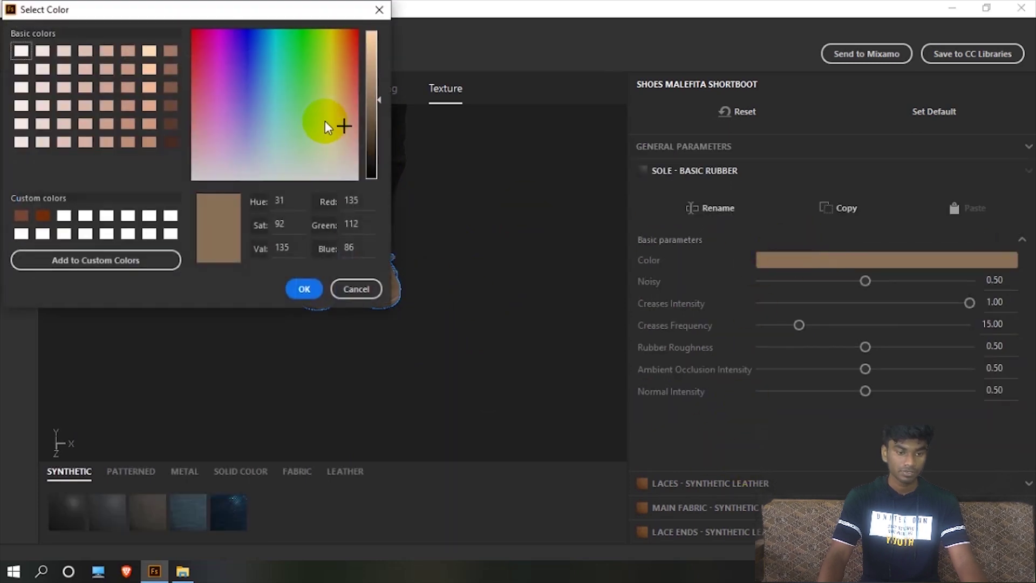
pyautogui.click(284, 61)
pyautogui.moveTo(294, 10); pyautogui.dragTo(823, 111)
pyautogui.scroll(10, 351, 324)
pyautogui.press('Return')
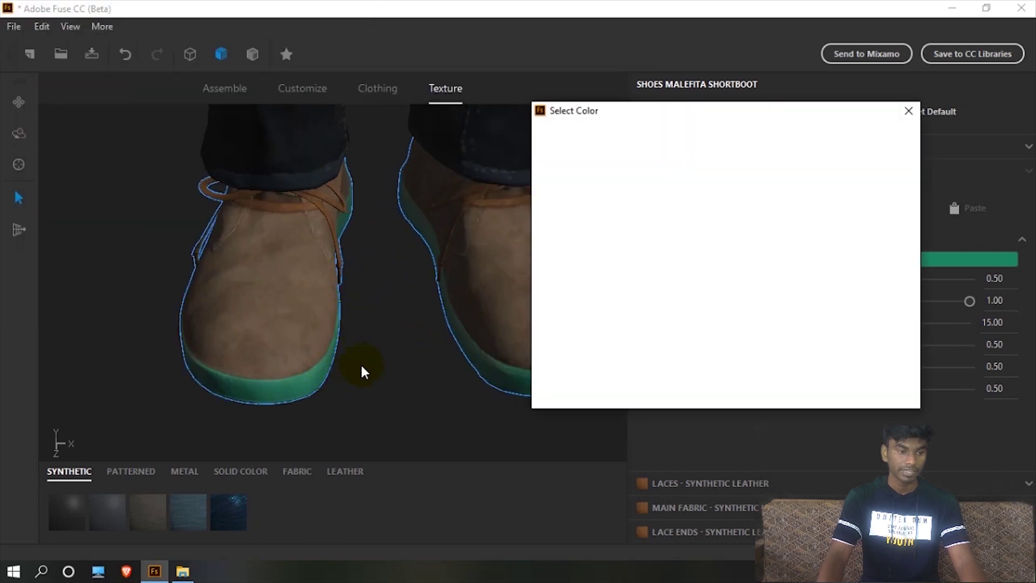
pyautogui.scroll(-6, 398, 370)
pyautogui.scroll(8, 398, 291)
pyautogui.scroll(2, 435, 251)
pyautogui.scroll(-7, 429, 262)
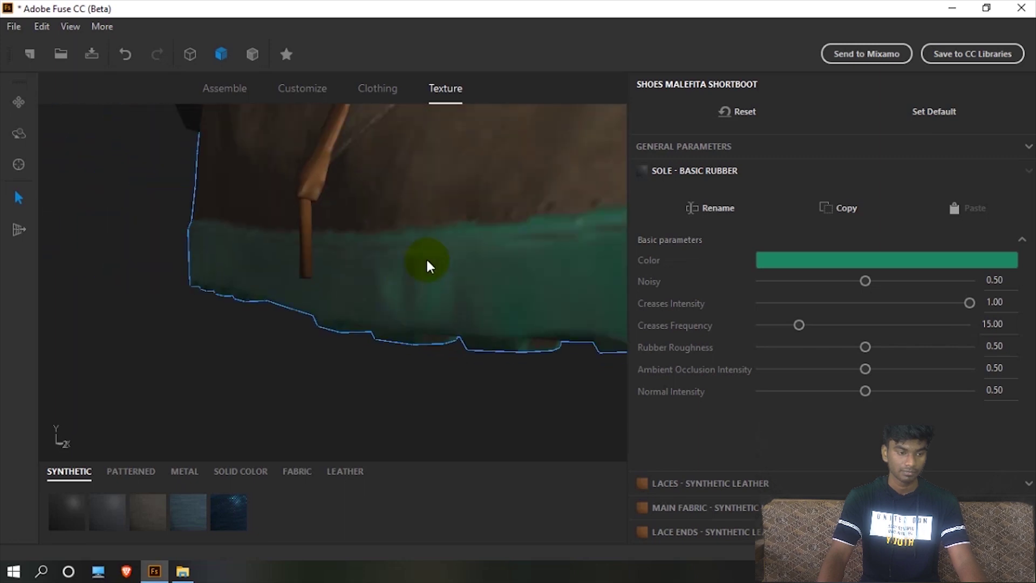
# - Darken the shoe sole's rubber color to near-black green, RGB 3, 15, 11
pyautogui.click(815, 264)
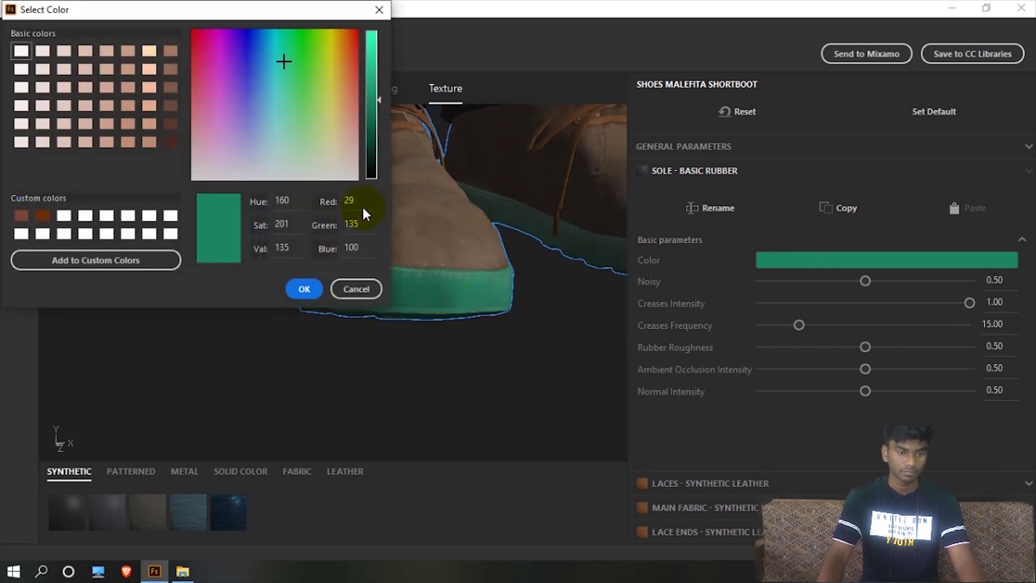
pyautogui.moveTo(382, 99); pyautogui.dragTo(379, 169)
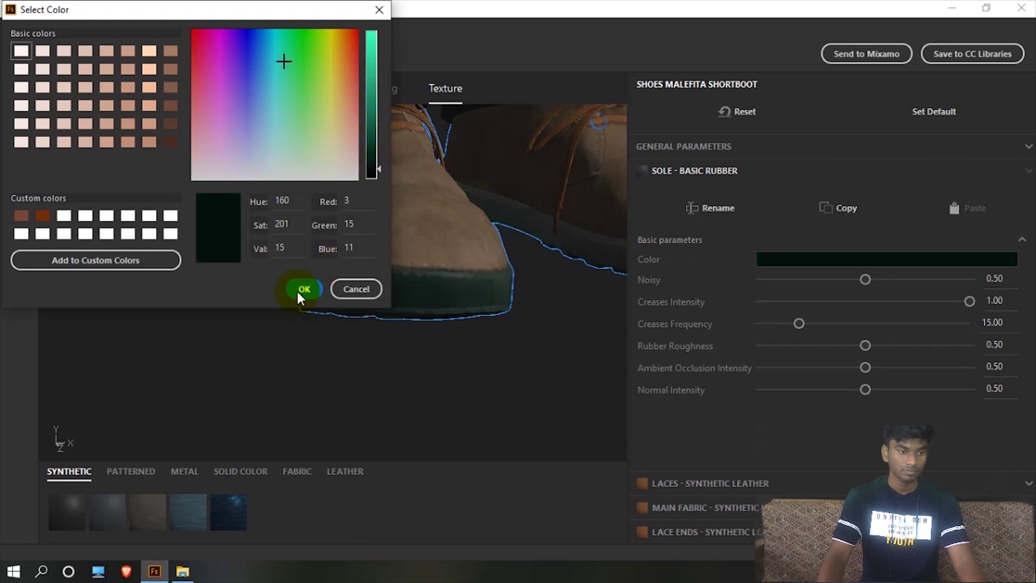
pyautogui.click(304, 290)
pyautogui.scroll(-5, 477, 251)
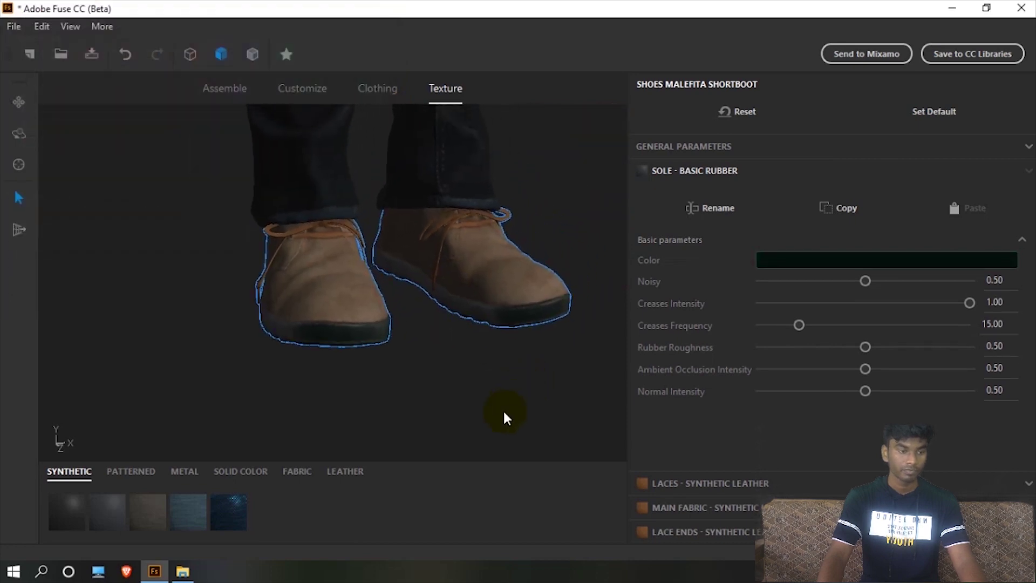
# - Set the synthetic leather color of the Shortboot's laces to black
pyautogui.click(710, 483)
pyautogui.click(781, 286)
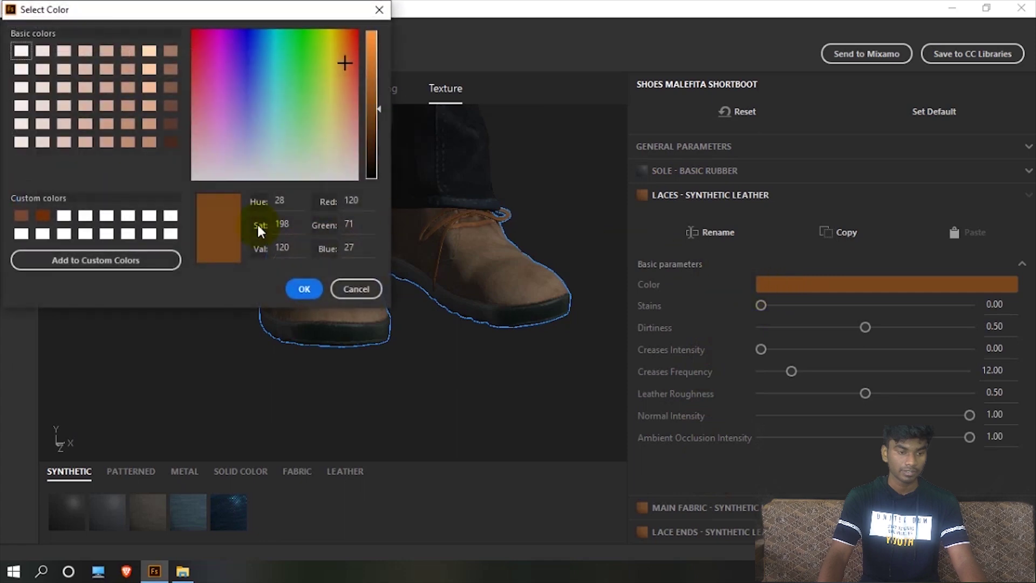
pyautogui.click(222, 80)
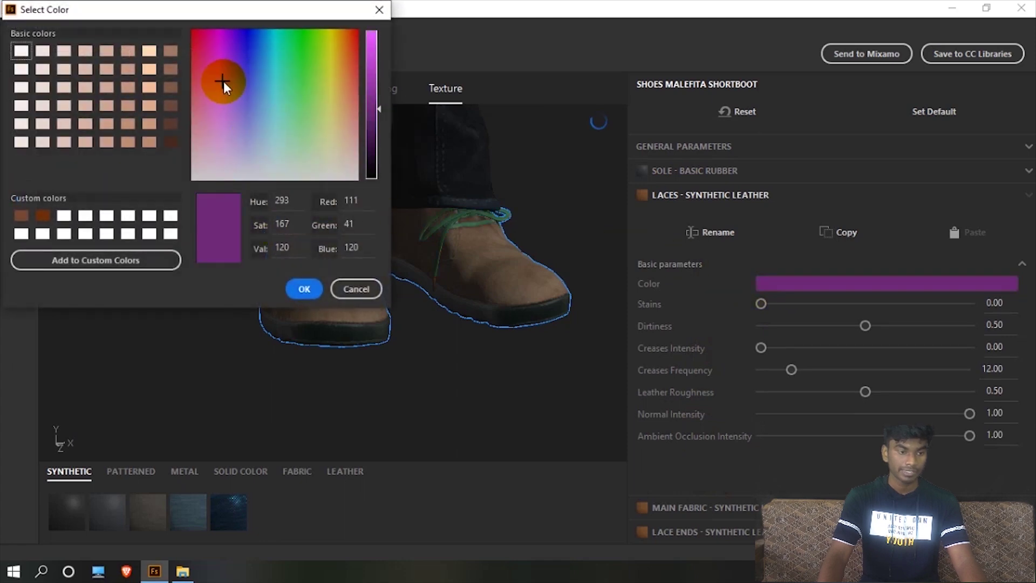
pyautogui.moveTo(238, 72); pyautogui.dragTo(255, 92)
pyautogui.moveTo(380, 111); pyautogui.dragTo(379, 178)
pyautogui.click(291, 287)
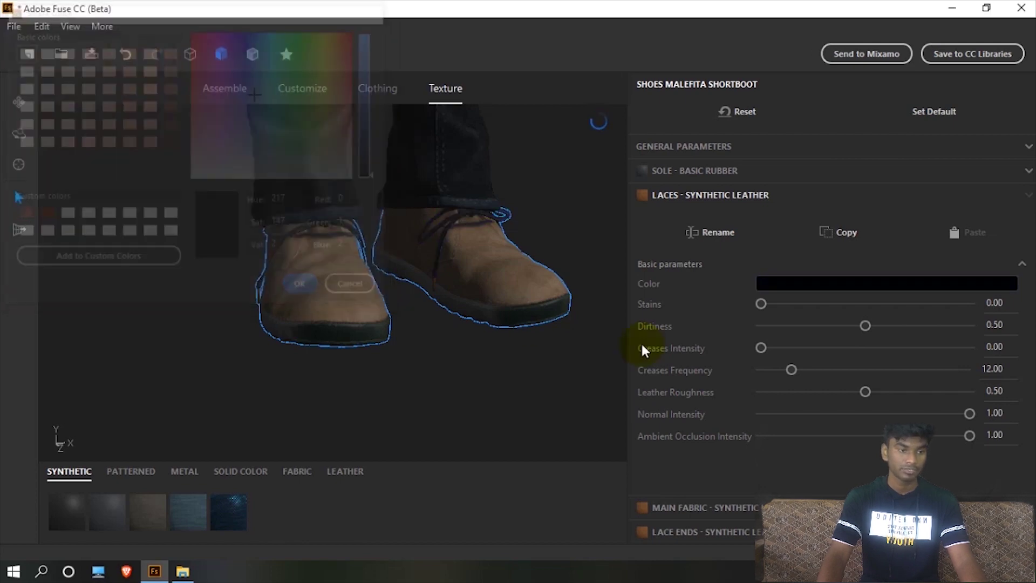
# - Set the color of the Shortboot's main synthetic leather fabric to dark red, RGB 120, 33, 34
pyautogui.click(742, 514)
pyautogui.click(786, 316)
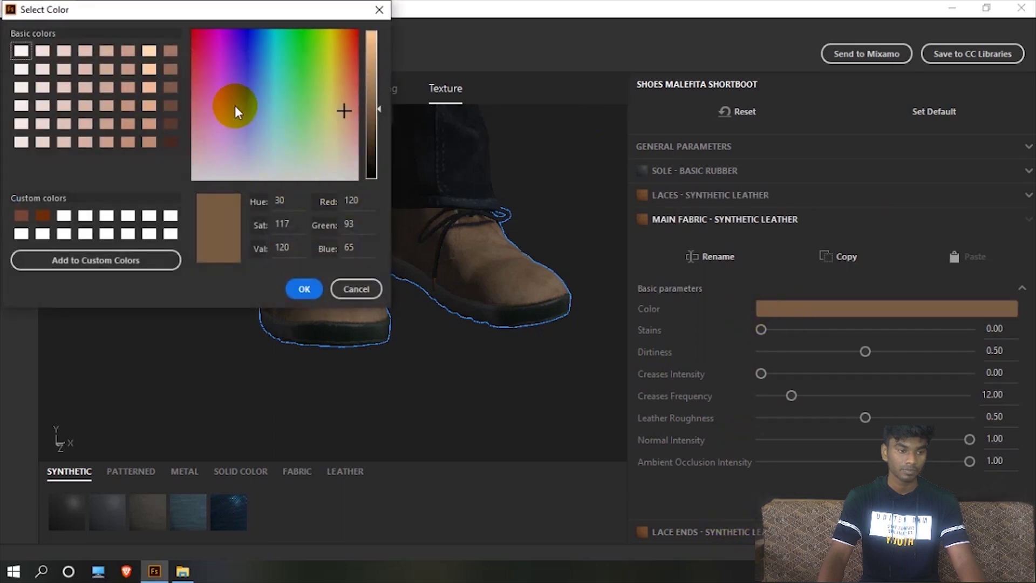
pyautogui.moveTo(235, 102); pyautogui.dragTo(167, 68)
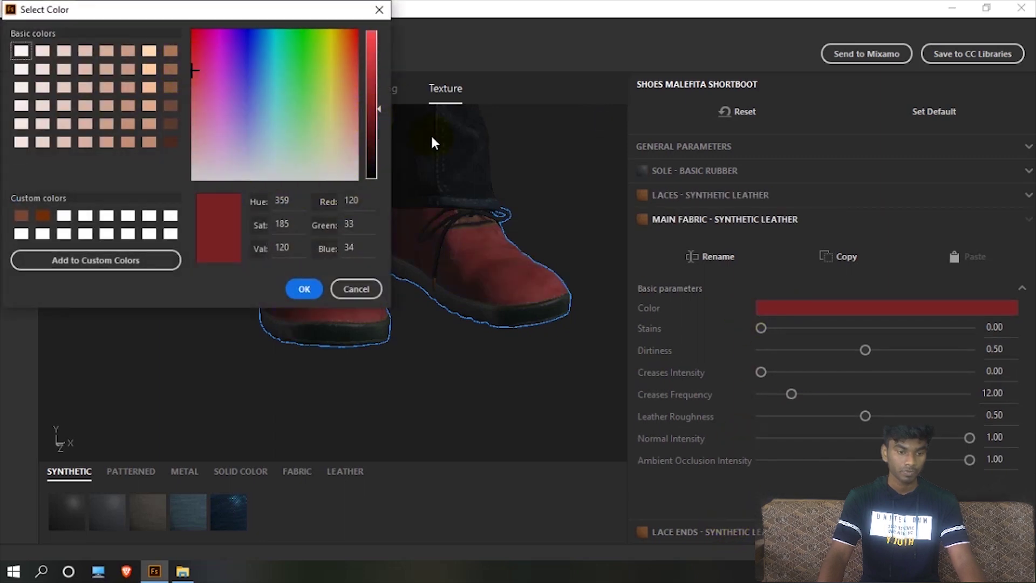
pyautogui.click(303, 289)
pyautogui.scroll(-6, 519, 202)
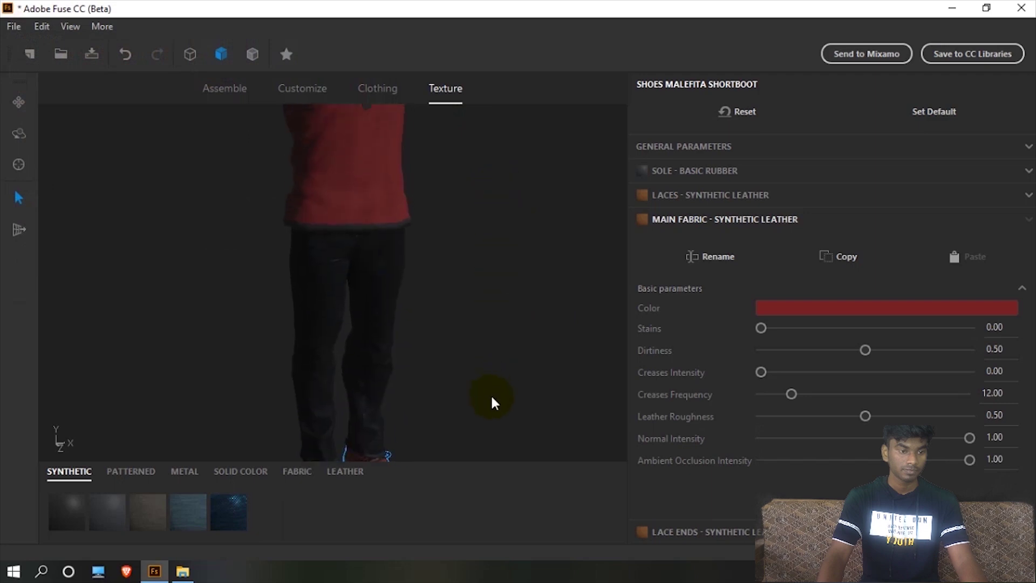
pyautogui.moveTo(498, 280); pyautogui.dragTo(515, 258, button='middle')
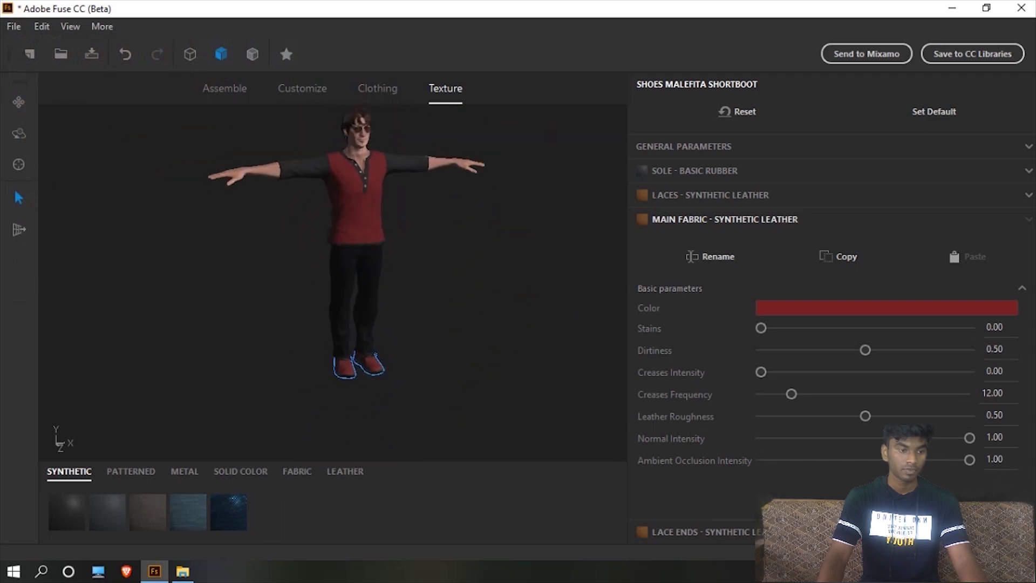
# - Set the synthetic leather color of the Shortboot's lace ends to deep red, RGB 120, 17, 19
pyautogui.click(701, 532)
pyautogui.click(769, 332)
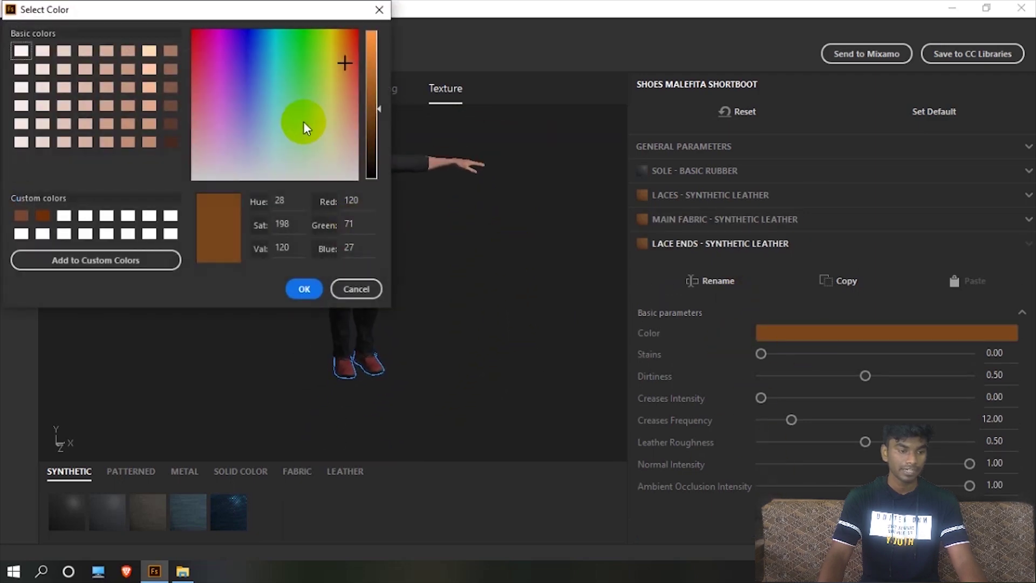
pyautogui.click(219, 63)
pyautogui.click(303, 289)
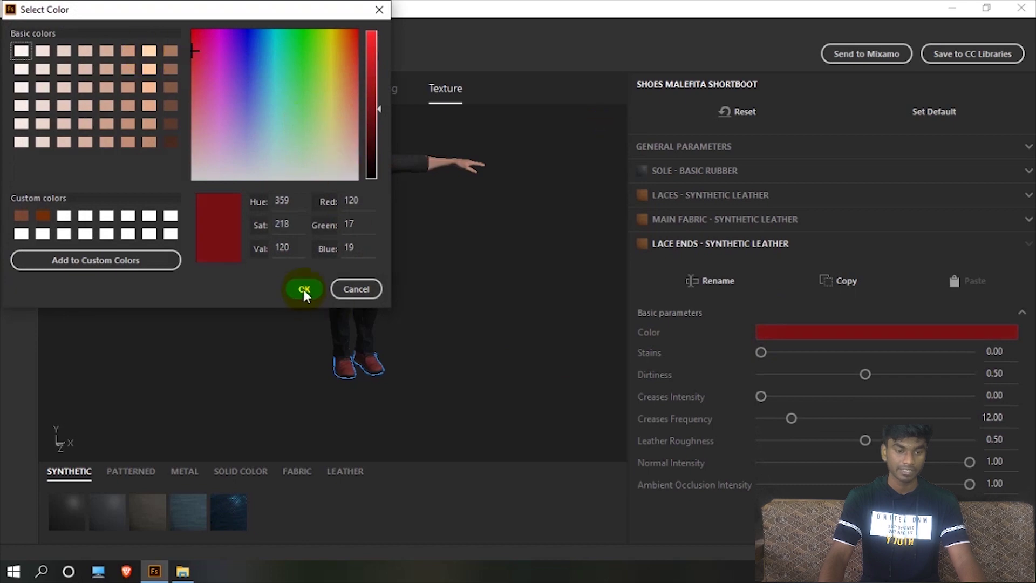
# - Examine the recolored character up close from the front and at an angle
pyautogui.scroll(3, 404, 375)
pyautogui.click(380, 207)
pyautogui.moveTo(238, 169); pyautogui.dragTo(455, 234)
pyautogui.scroll(-3, 438, 315)
pyautogui.scroll(5, 432, 321)
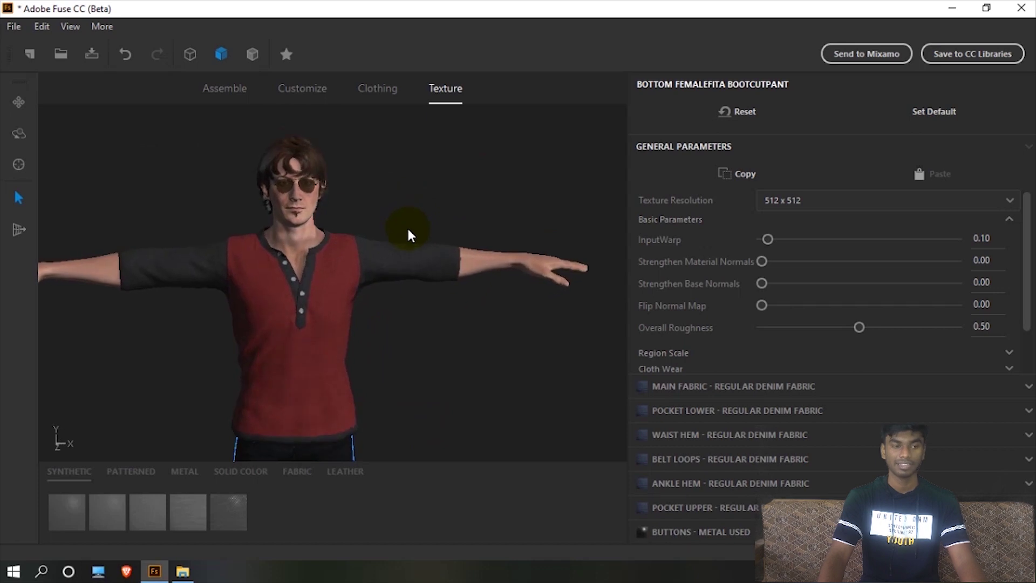
pyautogui.moveTo(502, 199); pyautogui.dragTo(524, 204)
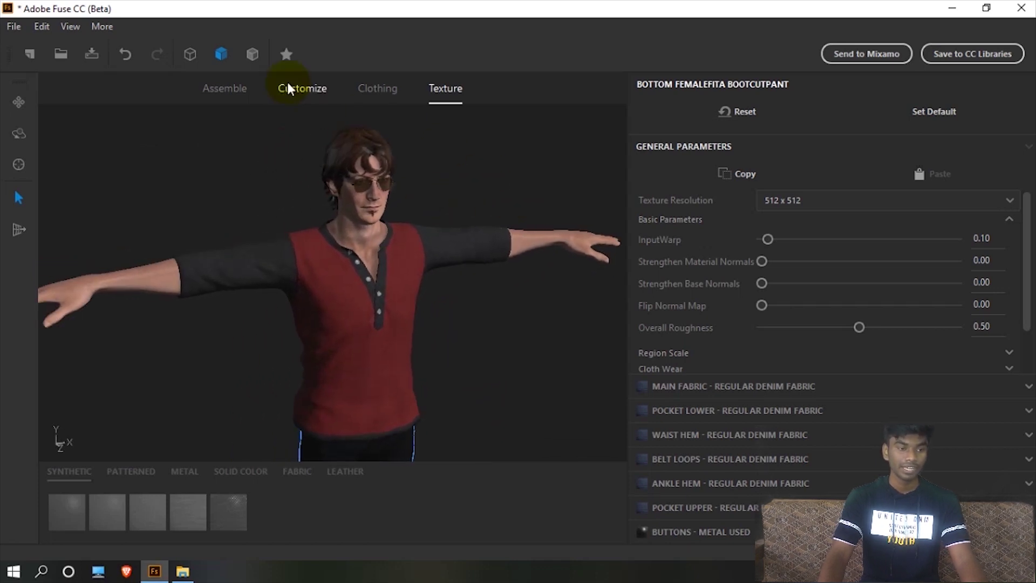
# - Start a model export as OBJ into a new folder, with occluded polygons removed and character scale 1
pyautogui.click(13, 21)
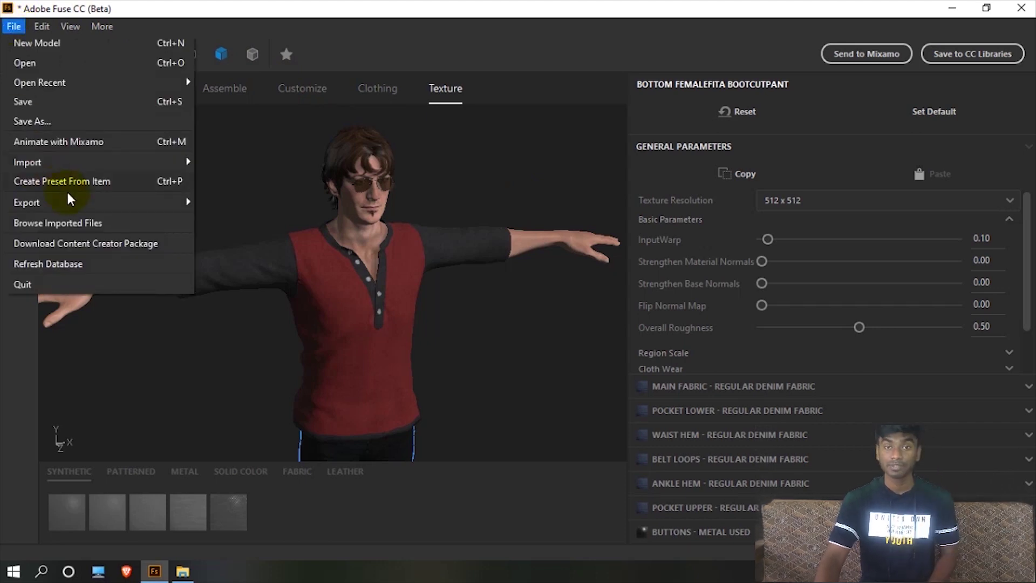
pyautogui.moveTo(77, 204)
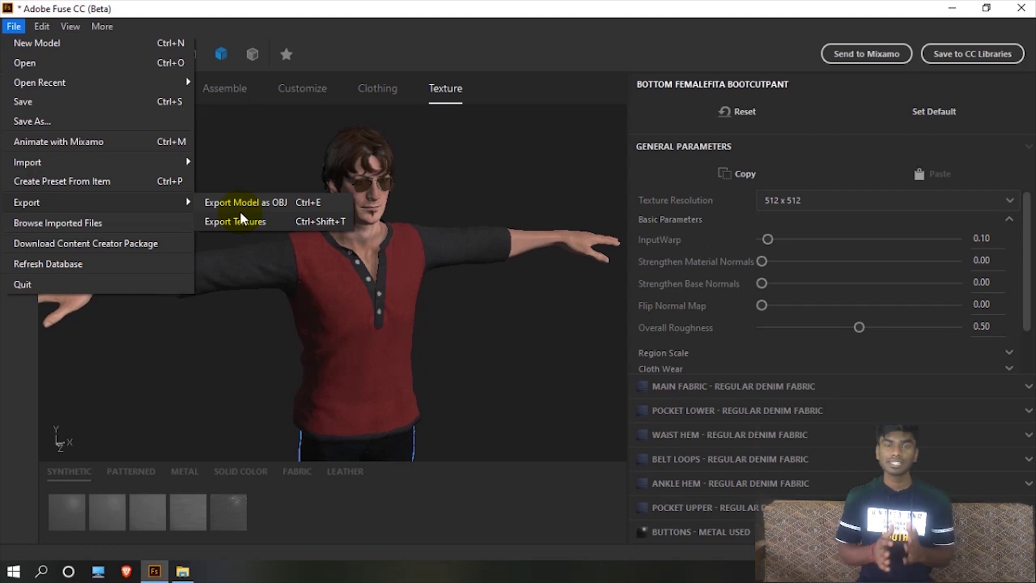
pyautogui.click(281, 204)
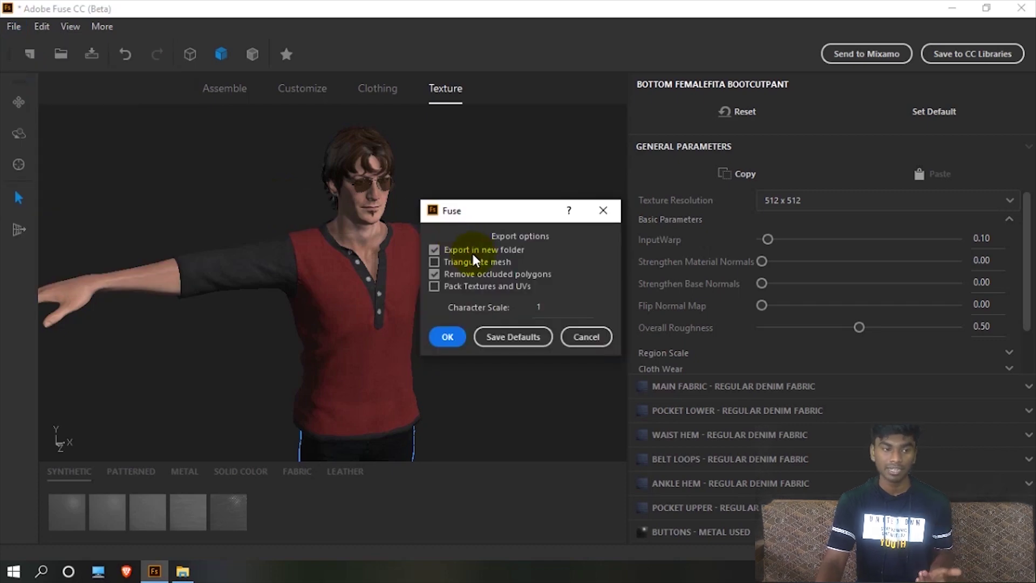
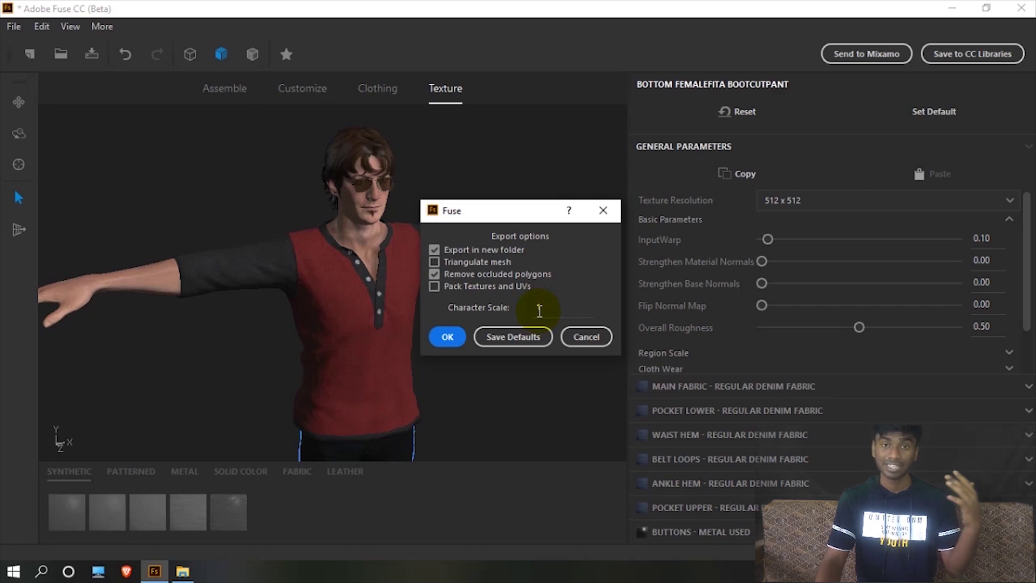
pyautogui.click(538, 310)
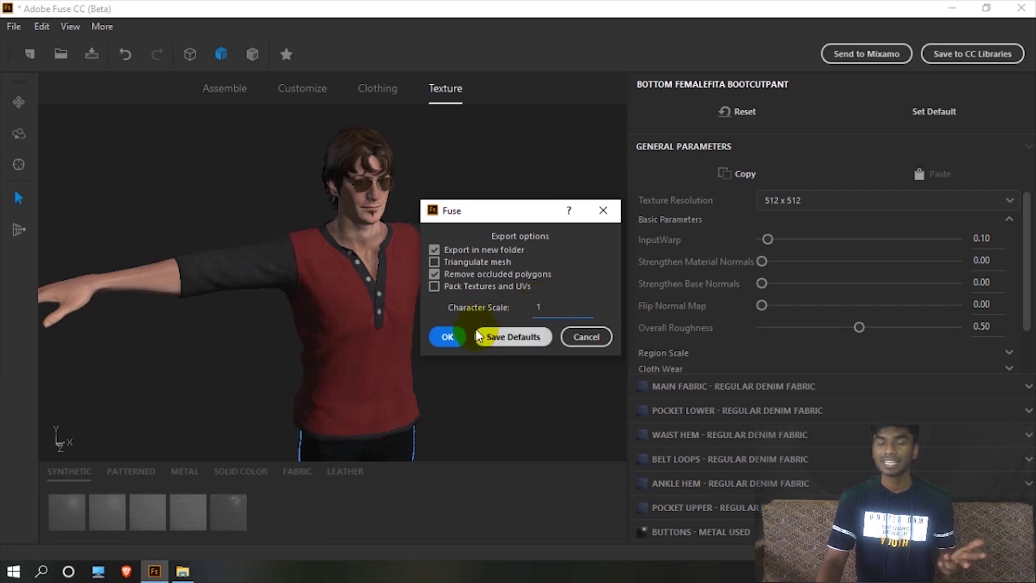
pyautogui.click(450, 336)
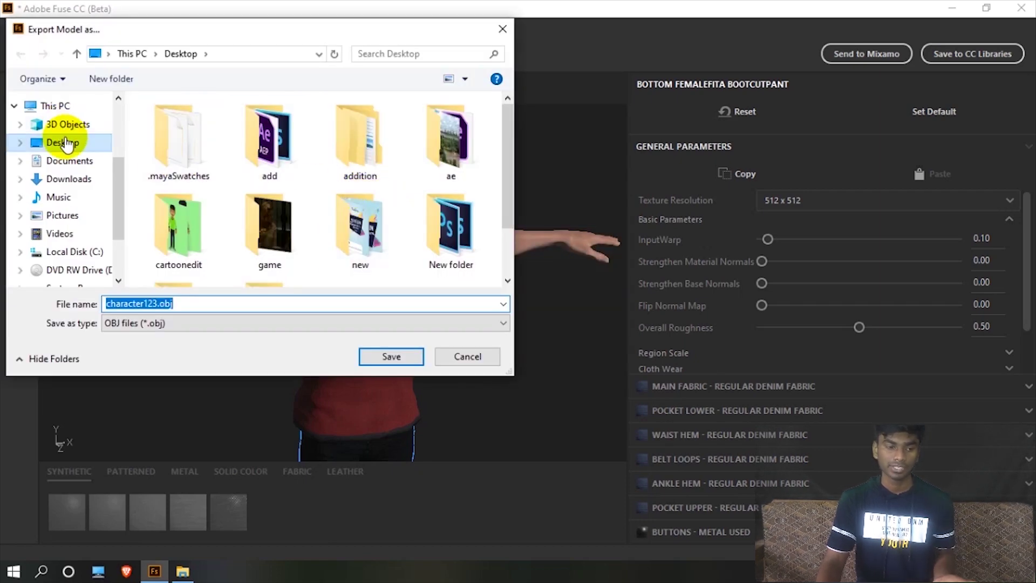
# - Create a folder named "youtube character" on the Desktop and open it as the export location
pyautogui.click(104, 76)
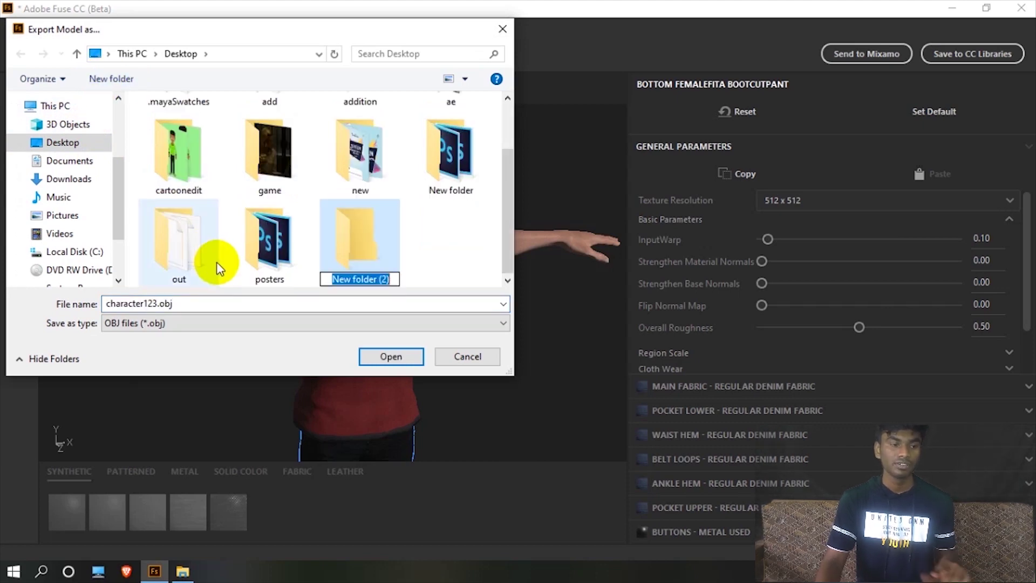
pyautogui.write('youtube characetr')
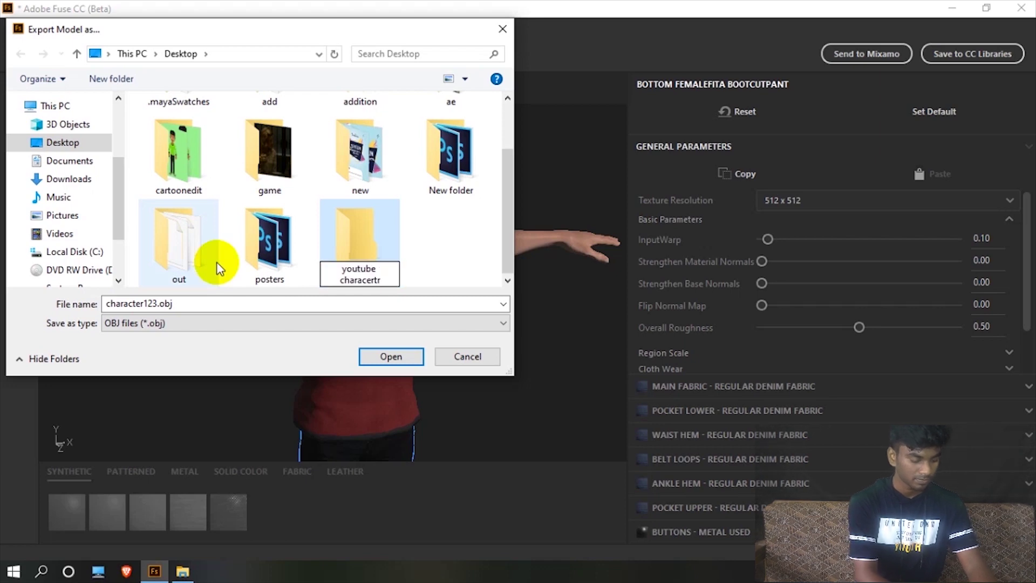
pyautogui.press('Left')
pyautogui.press('BackSpace')
pyautogui.press('BackSpace')
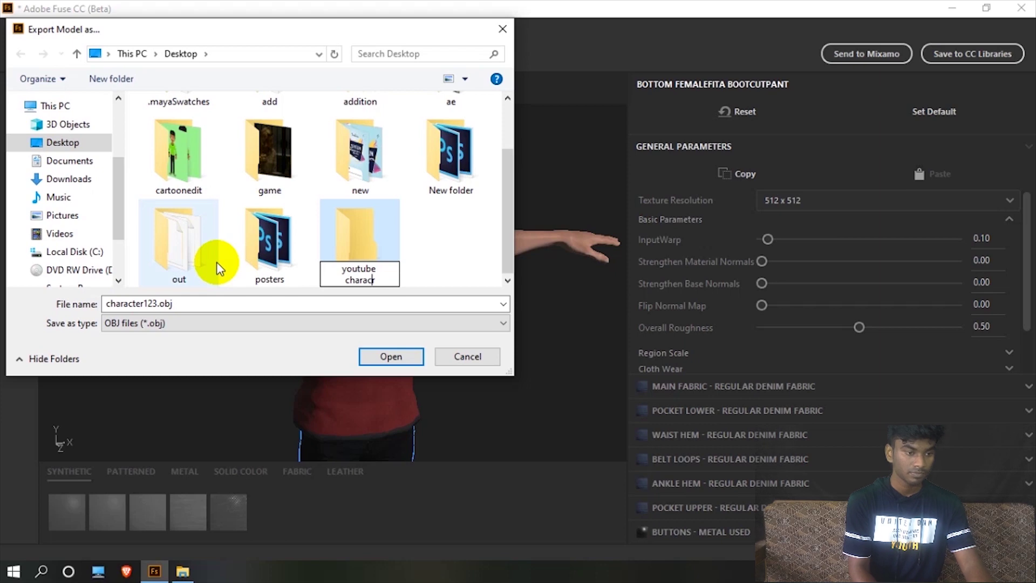
pyautogui.write('ter')
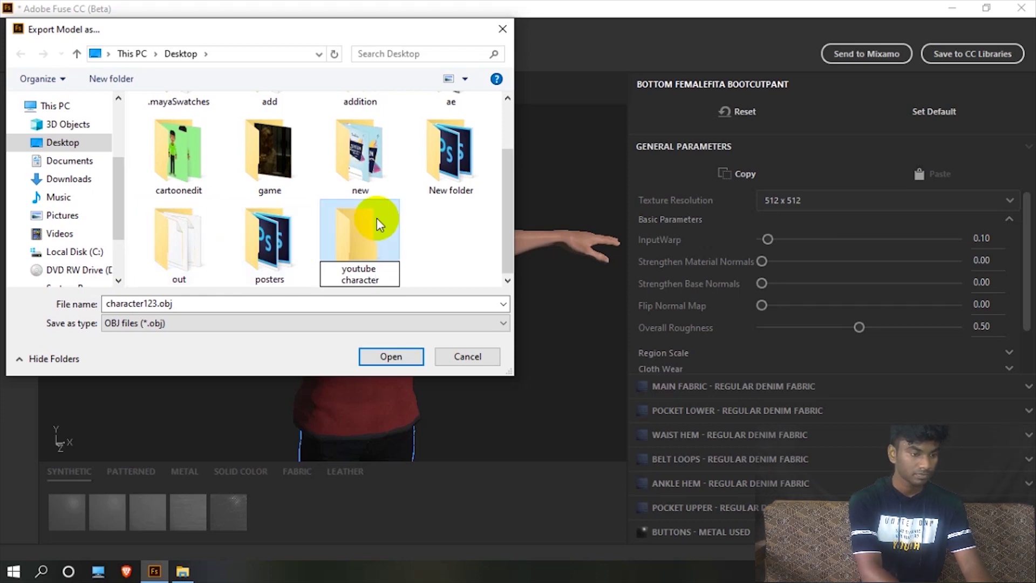
pyautogui.click(373, 243)
pyautogui.doubleClick(373, 247)
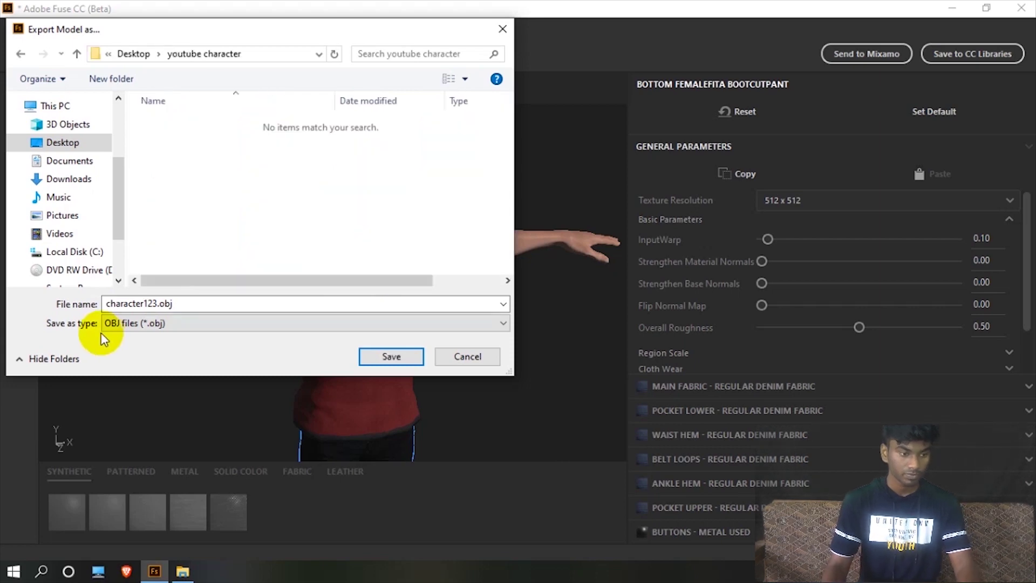
# - Name the OBJ file "character male" and save the exported model
pyautogui.click(139, 301)
pyautogui.write('chara')
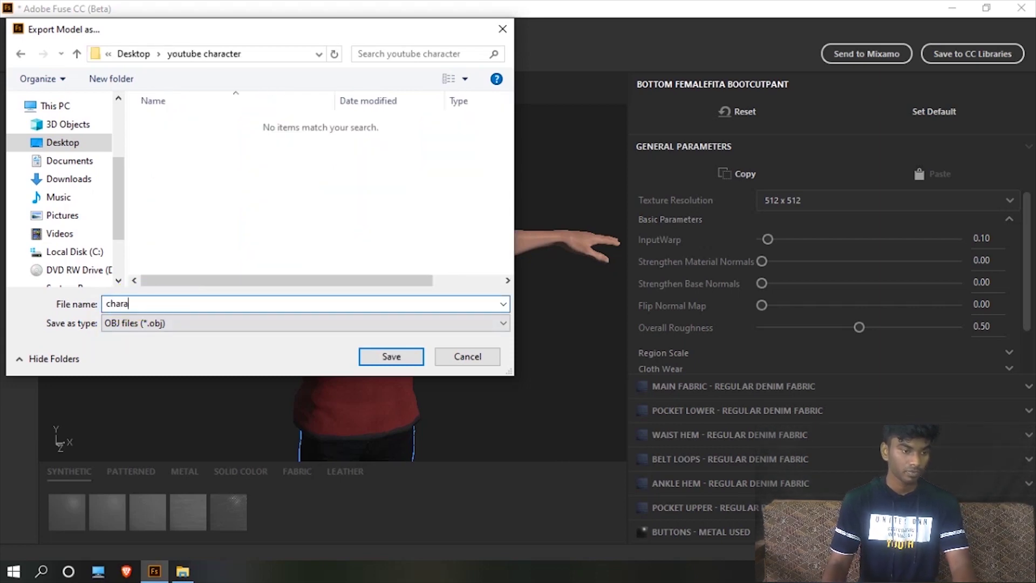
pyautogui.write('cter male')
pyautogui.press('Return')
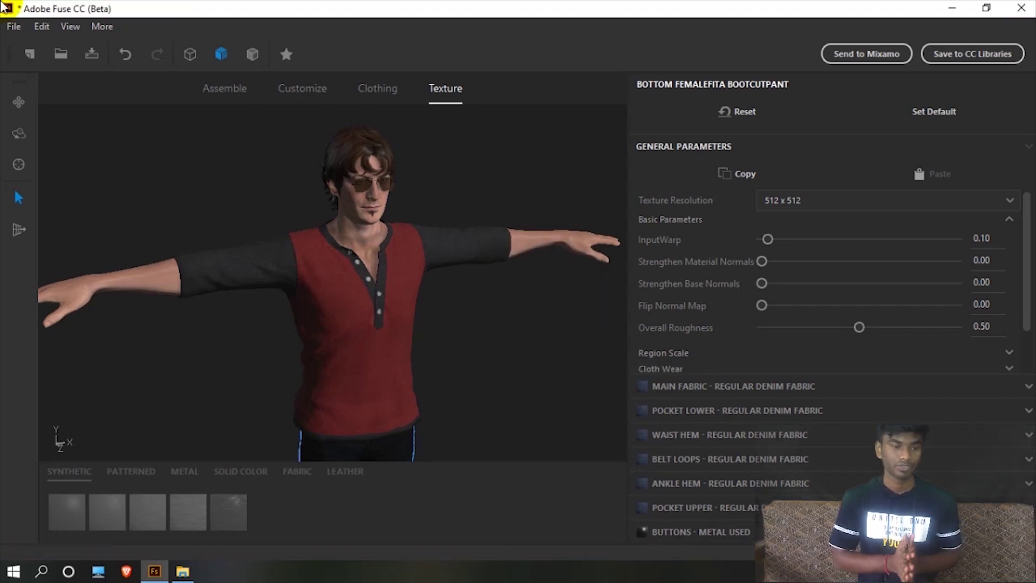
# - Export the character's textures into a new folder inside "youtube character", with prefix "character_Male" and the Unity 5 configuration
pyautogui.click(15, 27)
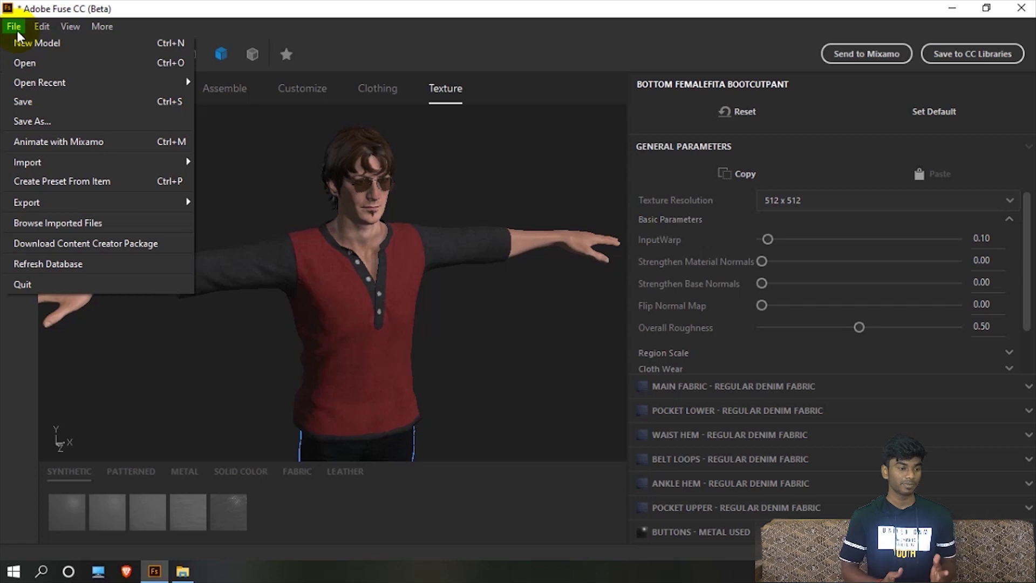
pyautogui.moveTo(191, 202)
pyautogui.click(227, 219)
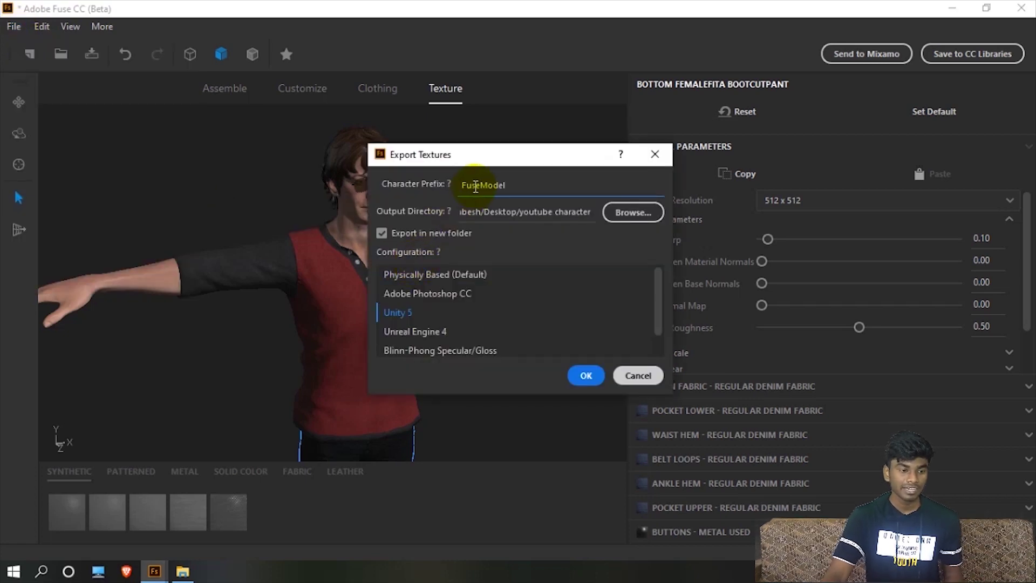
pyautogui.moveTo(507, 185); pyautogui.dragTo(434, 185)
pyautogui.write('charater')
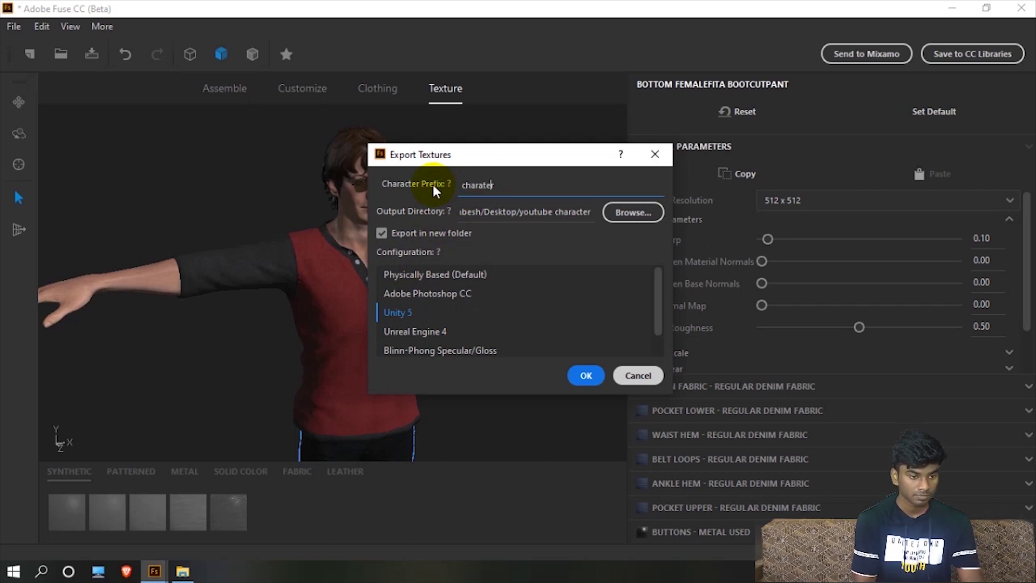
pyautogui.write('c')
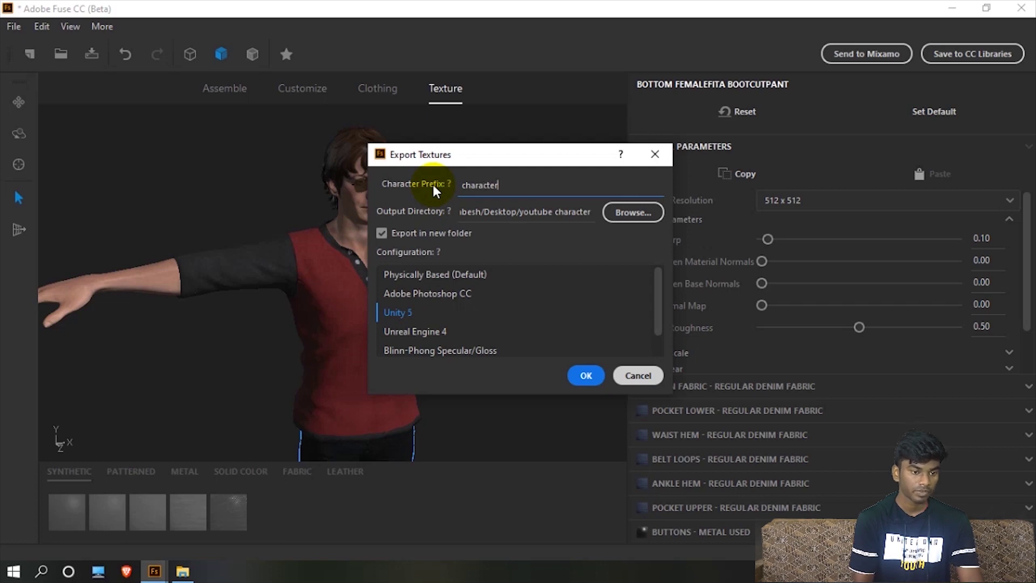
pyautogui.write('_Male')
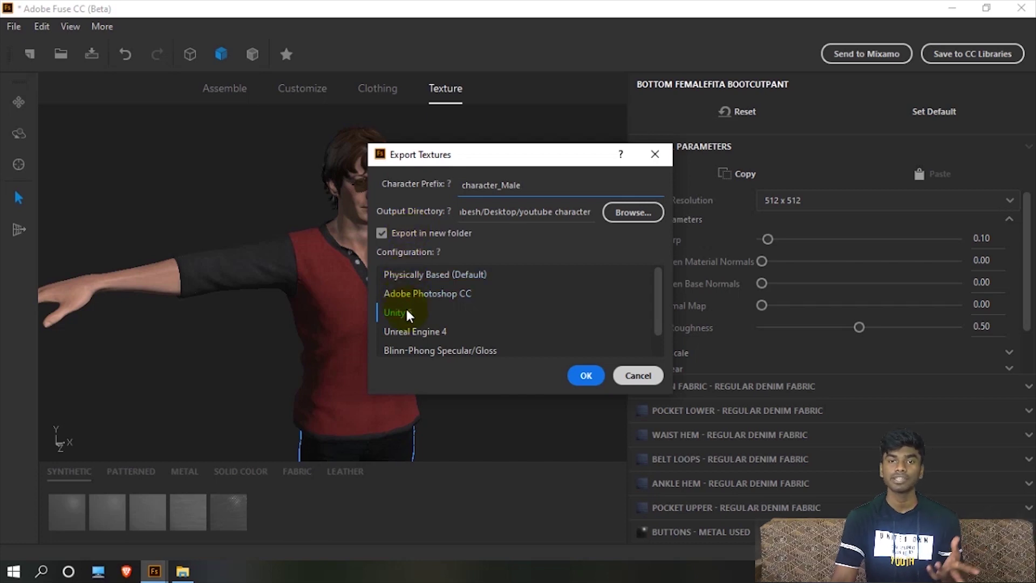
pyautogui.moveTo(406, 310)
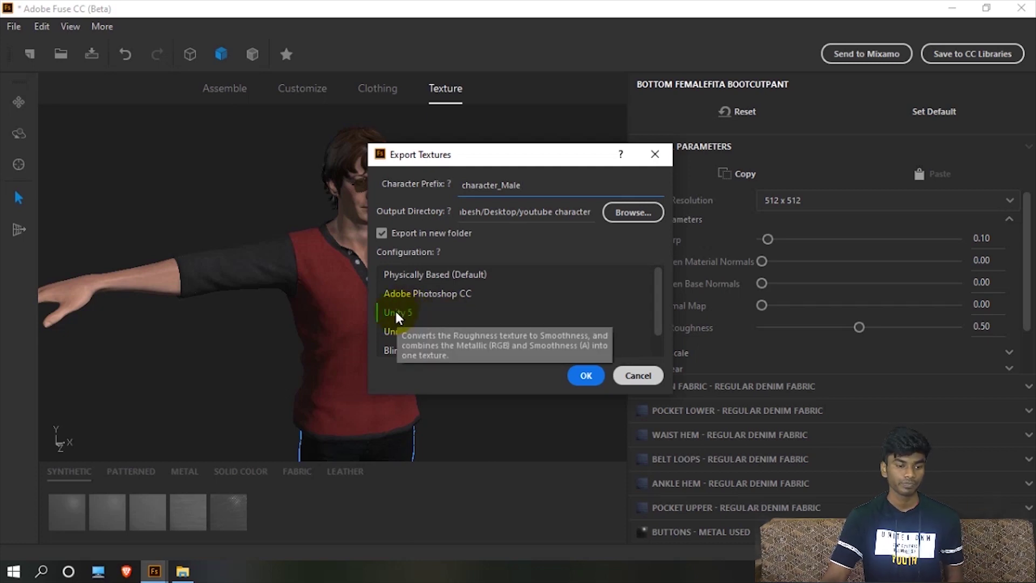
pyautogui.click(586, 375)
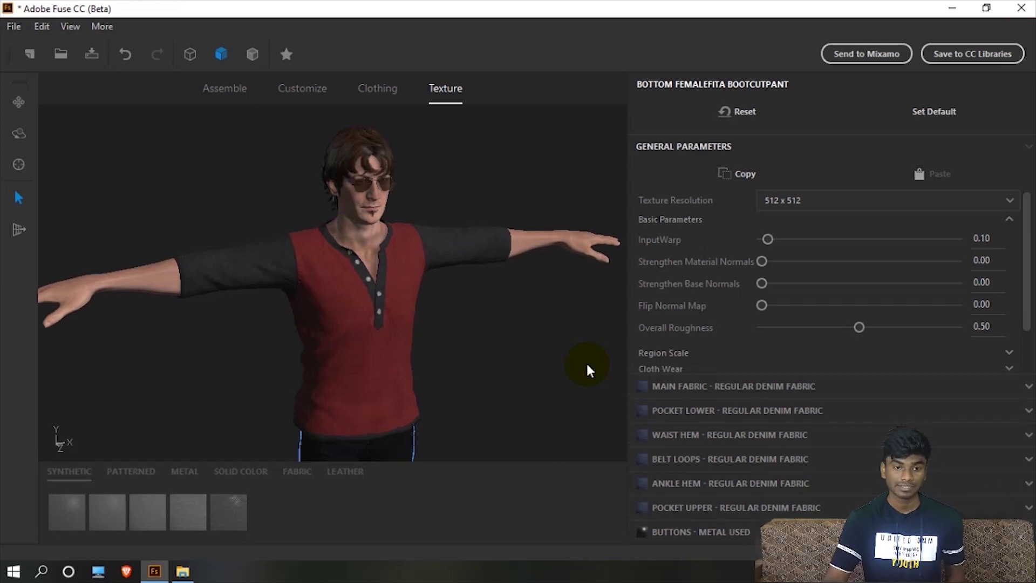
# - Switch to the Desktop, open the "youtube character" folder and examine the texture images exported in "character_Male"
pyautogui.click(944, 11)
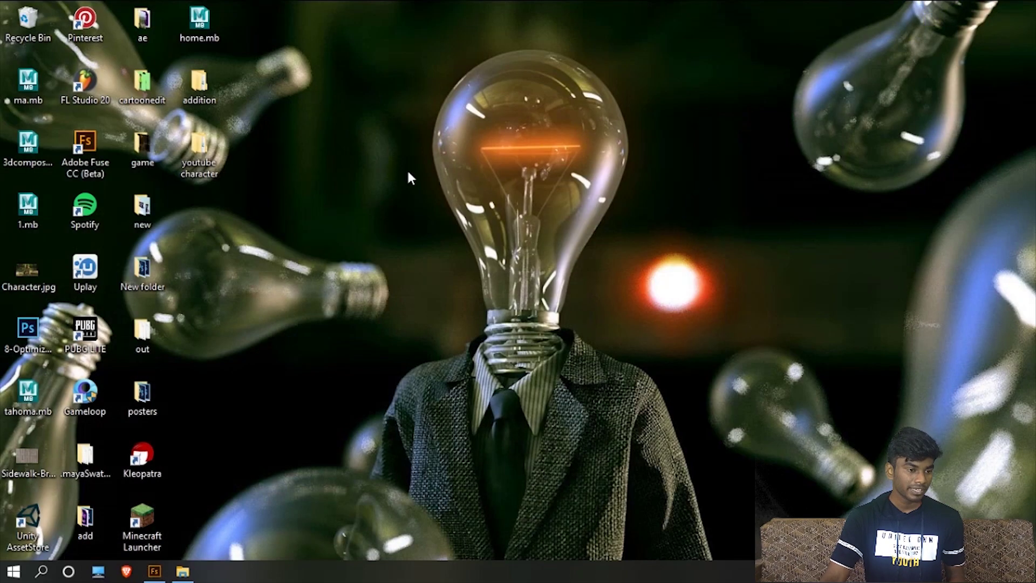
pyautogui.doubleClick(210, 153)
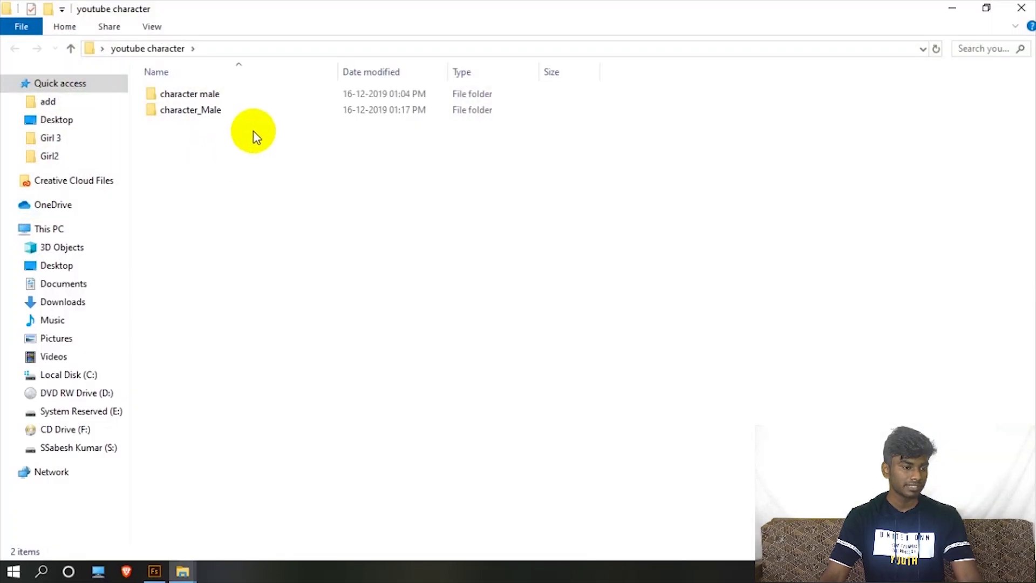
pyautogui.doubleClick(256, 112)
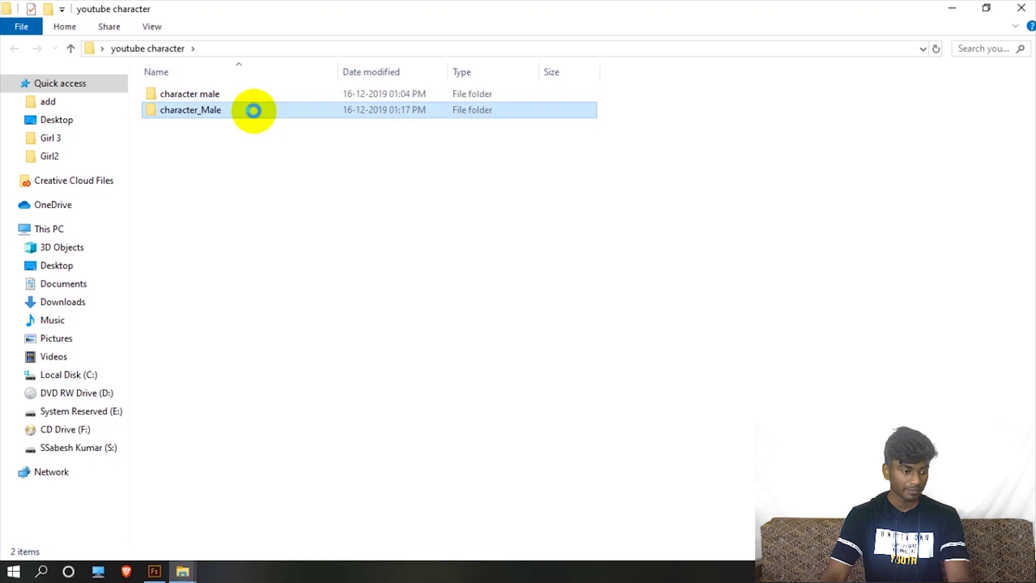
pyautogui.rightClick(254, 110)
pyautogui.click(224, 114)
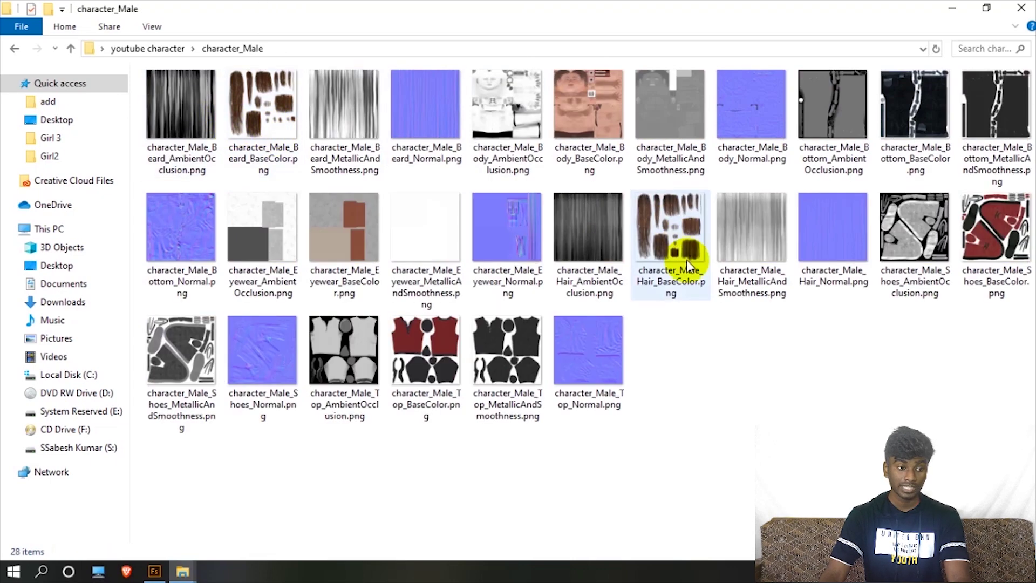
pyautogui.moveTo(209, 432); pyautogui.dragTo(988, 83)
# - Open the "character male" folder and examine its MTL file, OBJ file and accompanying texture images
pyautogui.click(175, 50)
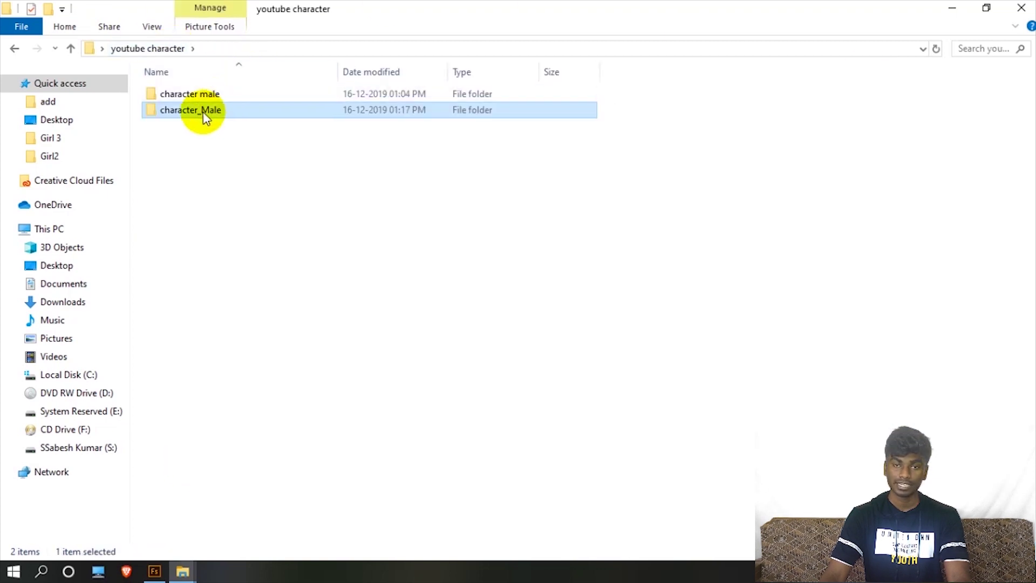
pyautogui.doubleClick(195, 94)
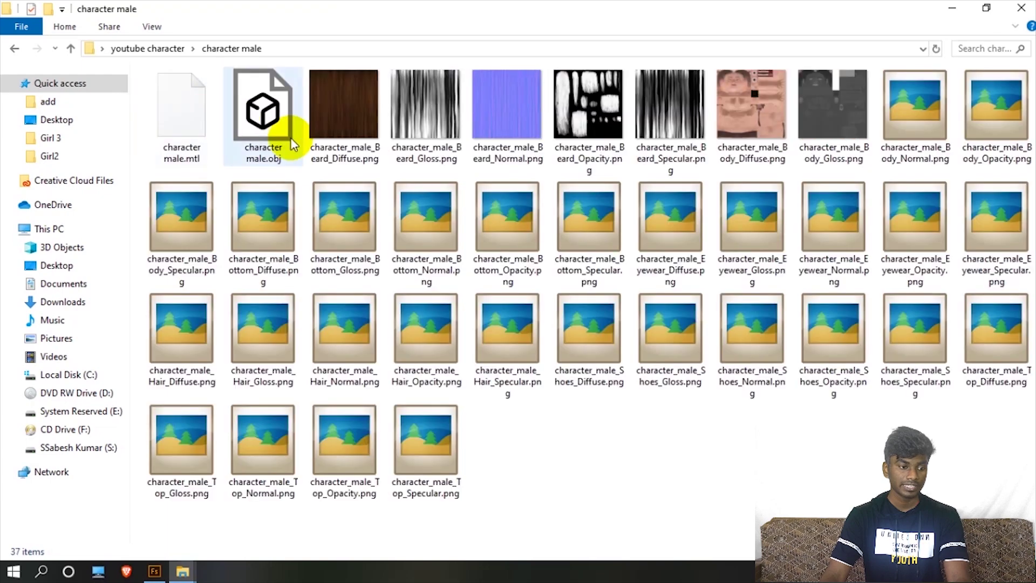
pyautogui.click(182, 126)
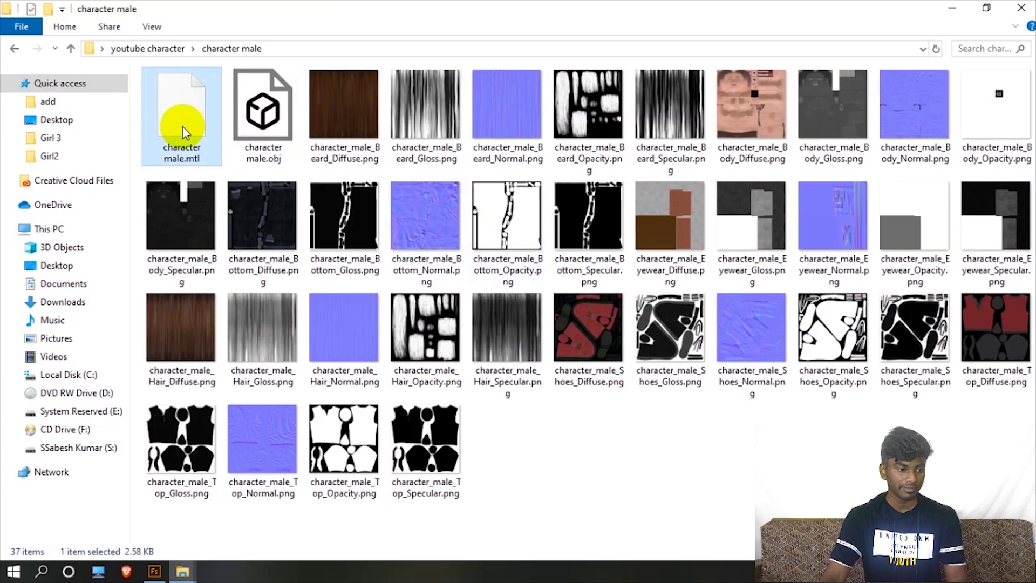
pyautogui.keyDown('ctrl'); pyautogui.click(241, 124); pyautogui.keyUp('ctrl')
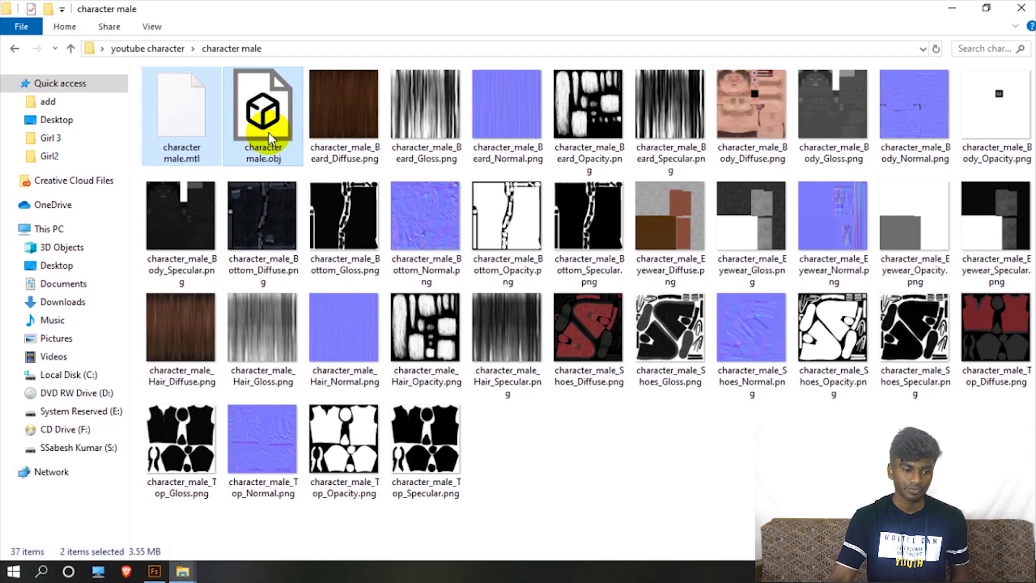
pyautogui.click(565, 296)
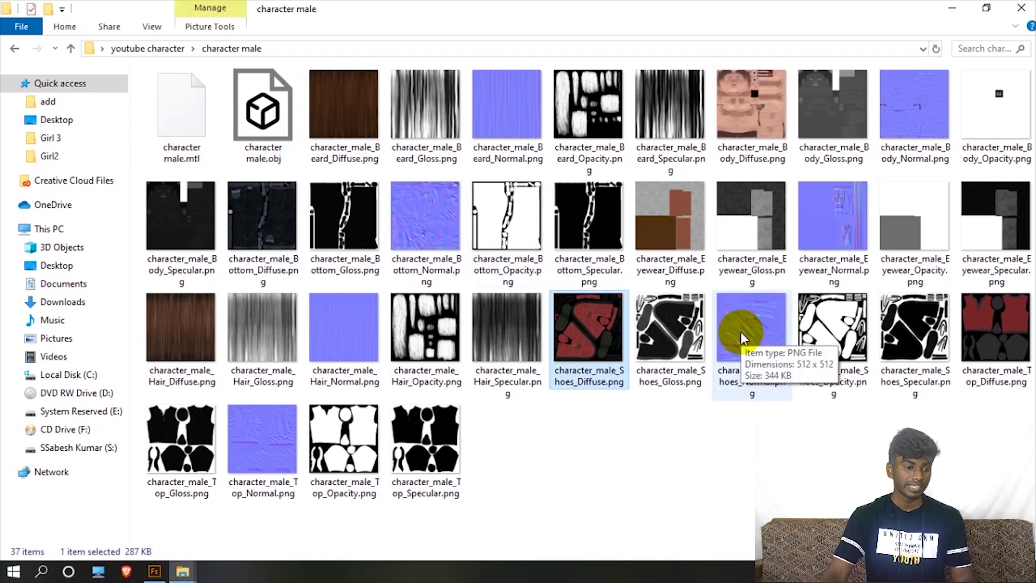
pyautogui.click(363, 107)
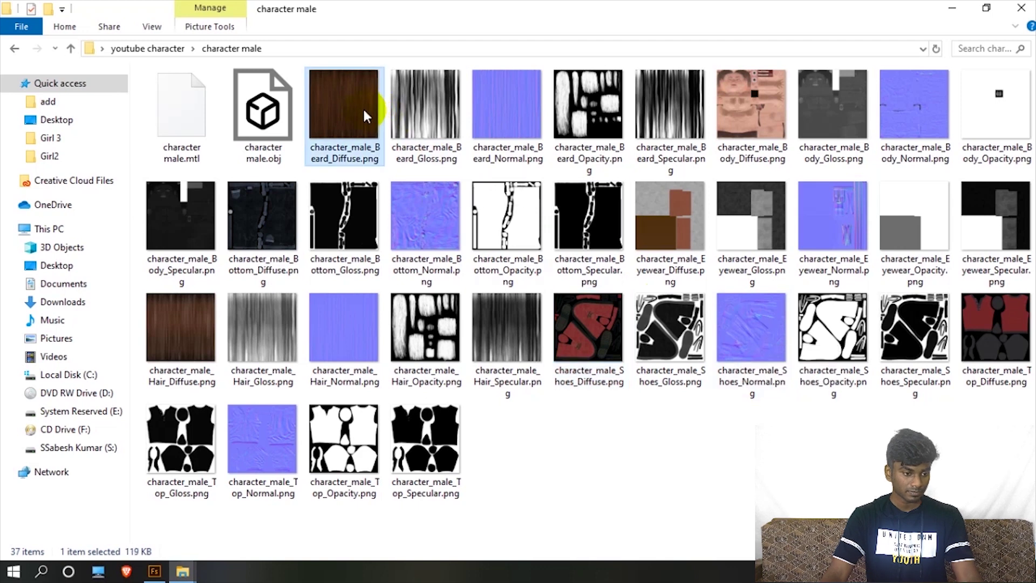
pyautogui.keyDown('shift'); pyautogui.click(432, 475); pyautogui.keyUp('shift')
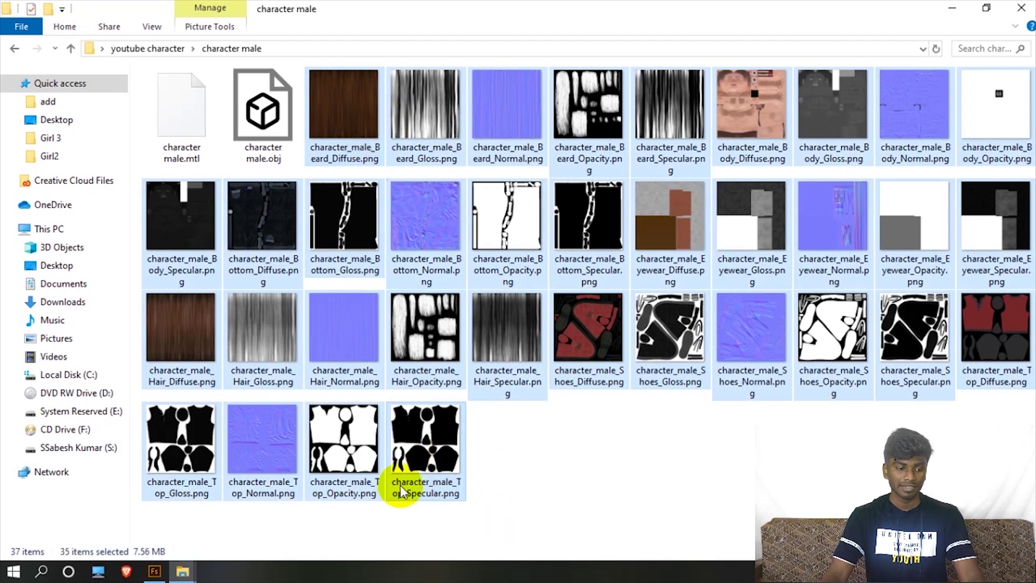
pyautogui.click(520, 523)
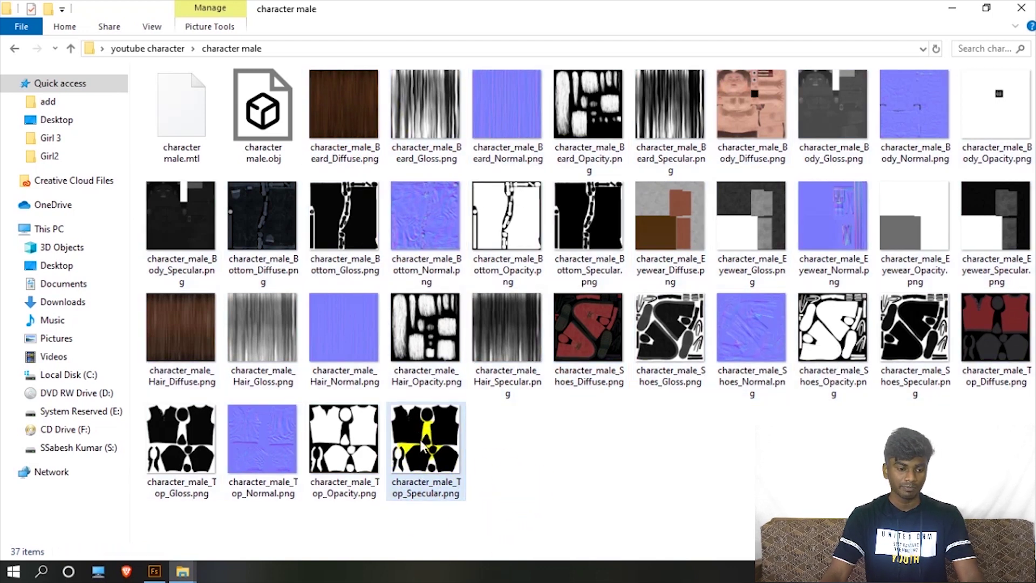
# - View character_male_Shoes_Diffuse.png up close and at full extent, and close the image
pyautogui.doubleClick(600, 350)
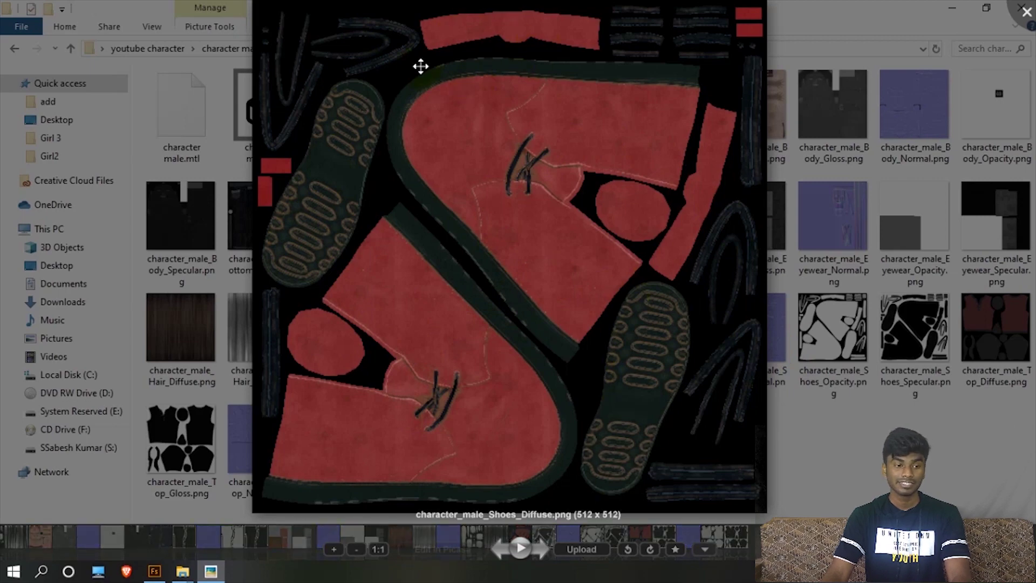
pyautogui.scroll(2, 486, 203)
pyautogui.scroll(4, 514, 179)
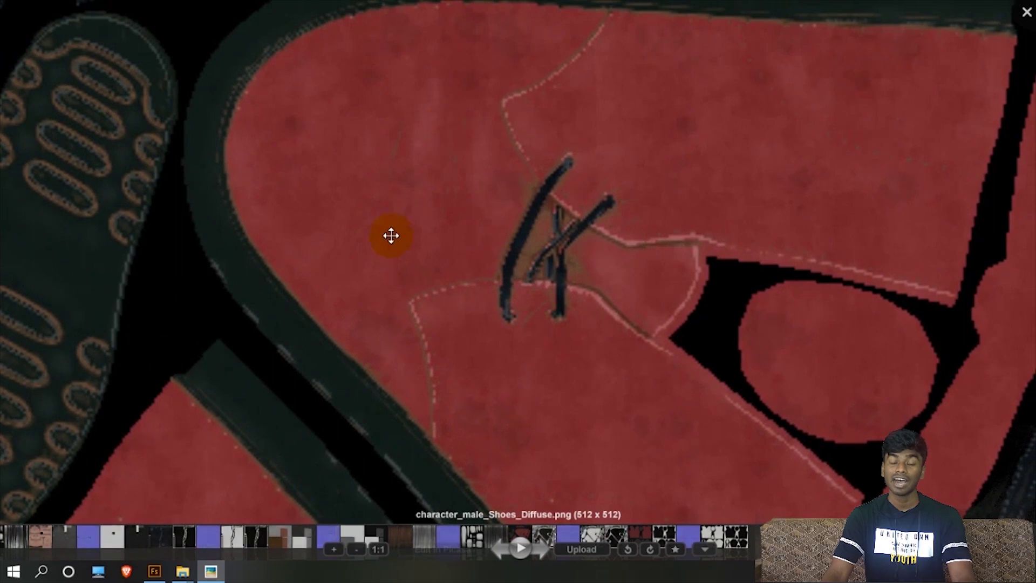
pyautogui.scroll(-5, 465, 264)
pyautogui.scroll(-1, 465, 264)
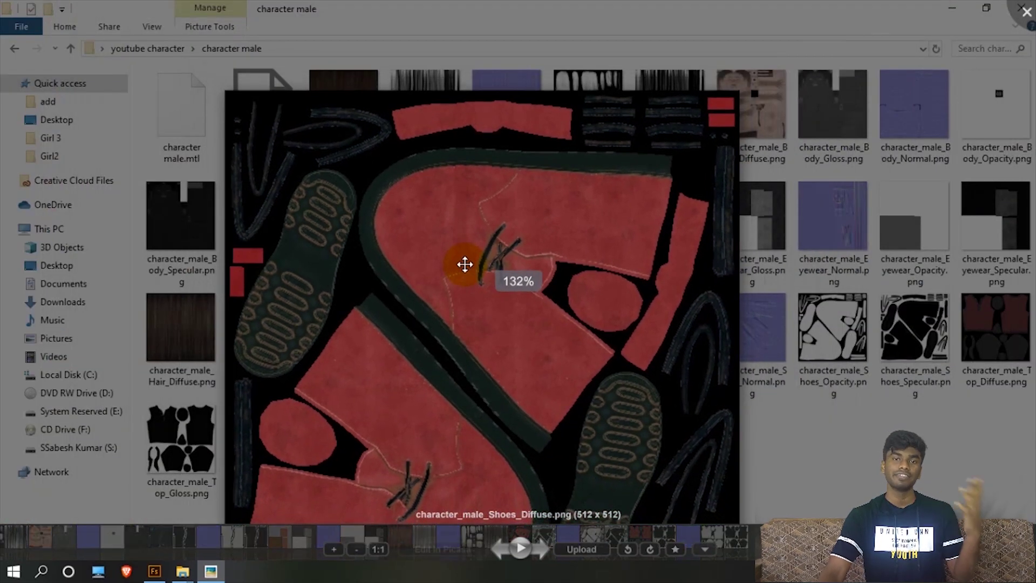
pyautogui.scroll(-3, 465, 263)
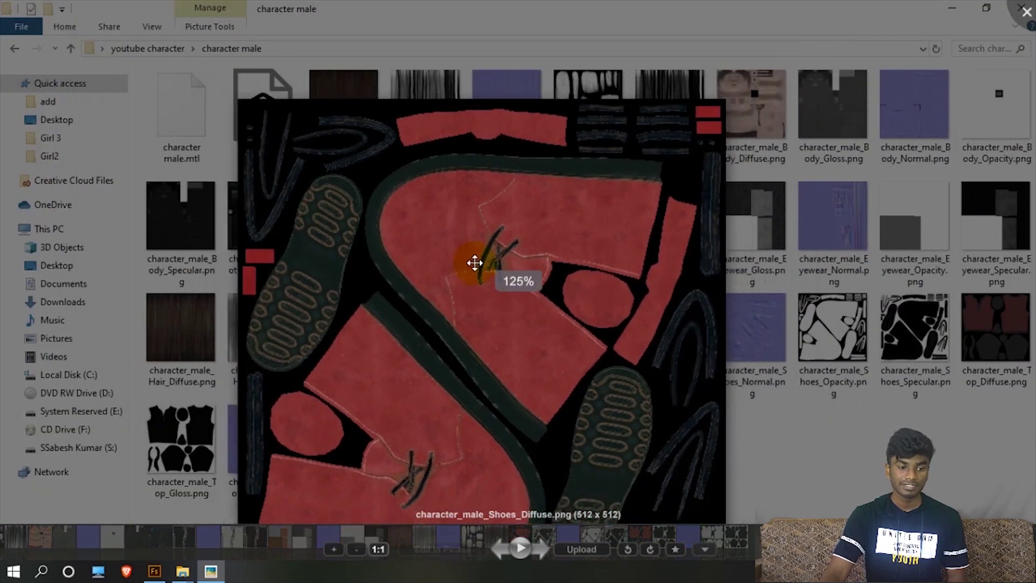
pyautogui.scroll(2, 470, 298)
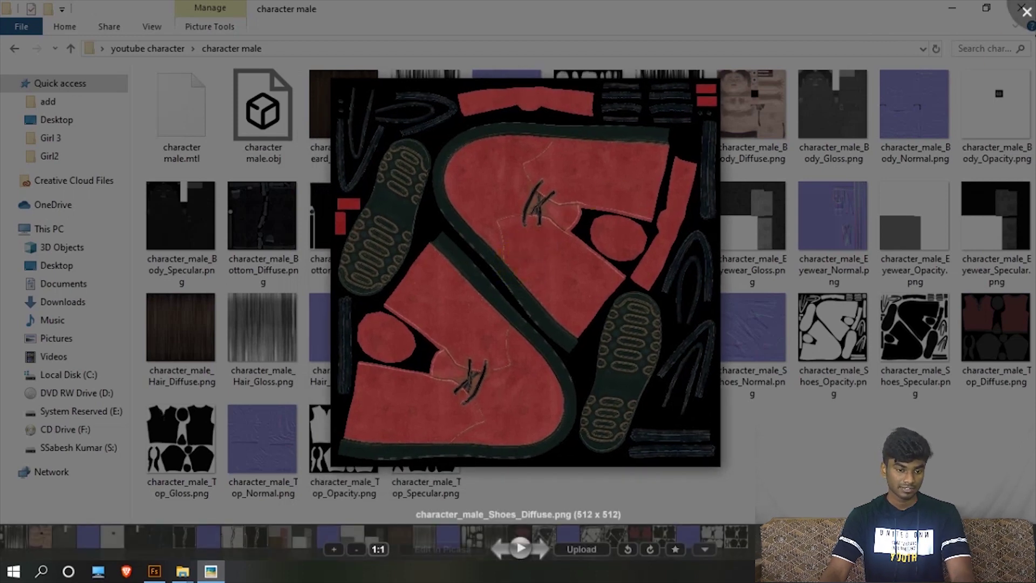
pyautogui.click(1027, 10)
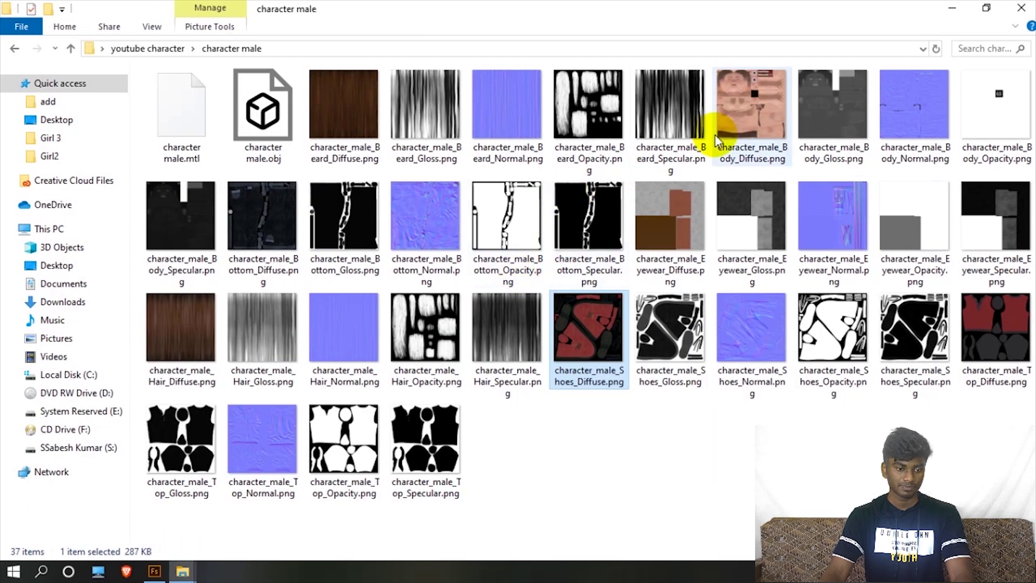
# - Examine the face and body areas of character_male_Body_Diffuse.png, close it and return to the "youtube character" folder
pyautogui.doubleClick(760, 105)
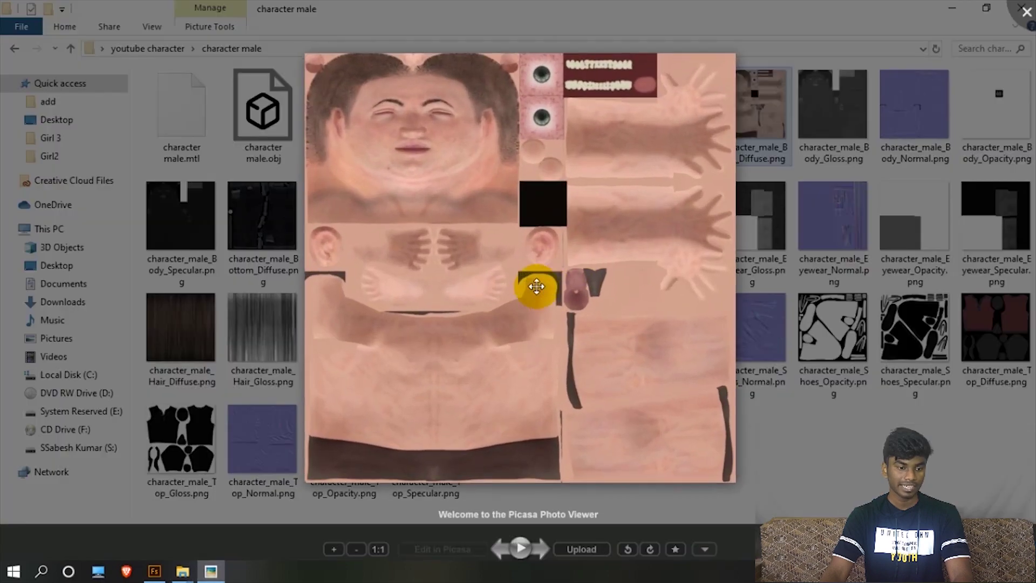
pyautogui.scroll(5, 505, 209)
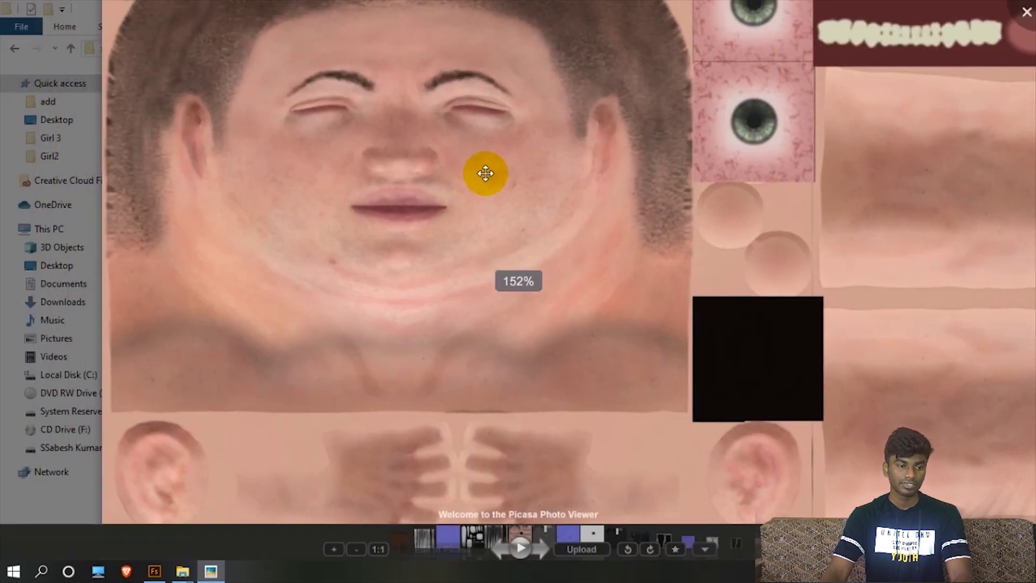
pyautogui.scroll(-4, 567, 343)
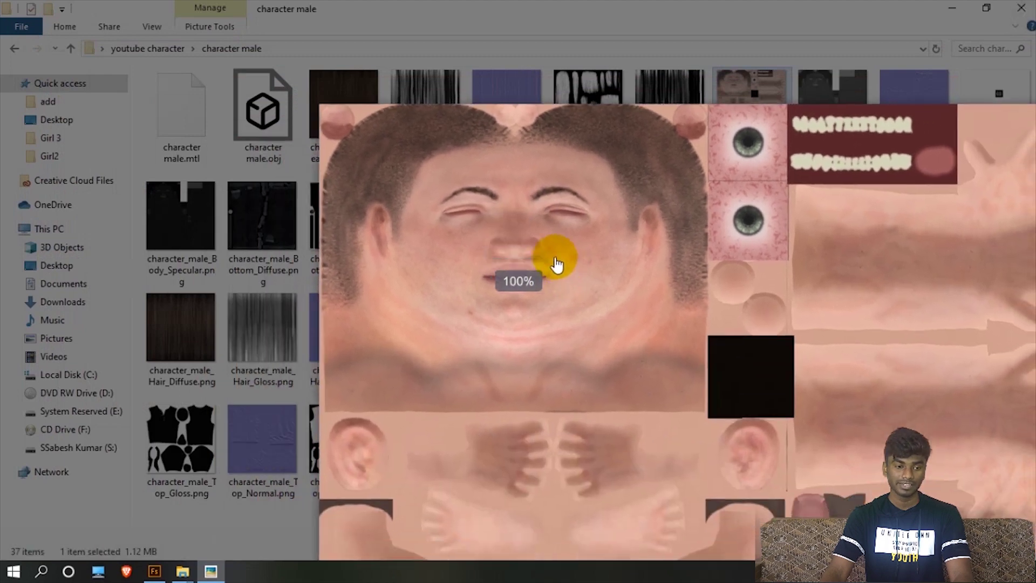
pyautogui.moveTo(556, 264); pyautogui.dragTo(433, 155)
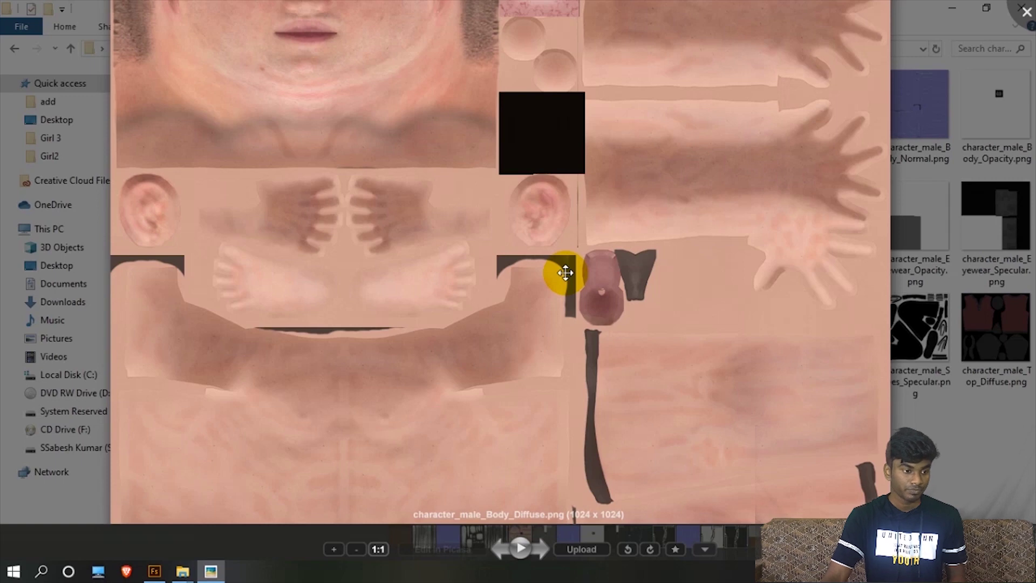
pyautogui.press('Escape')
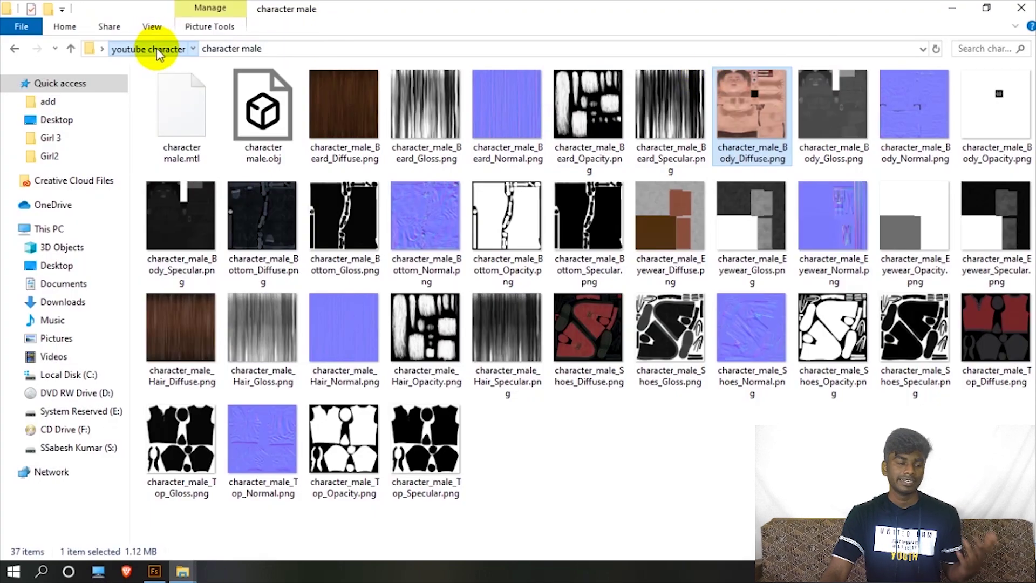
pyautogui.click(157, 50)
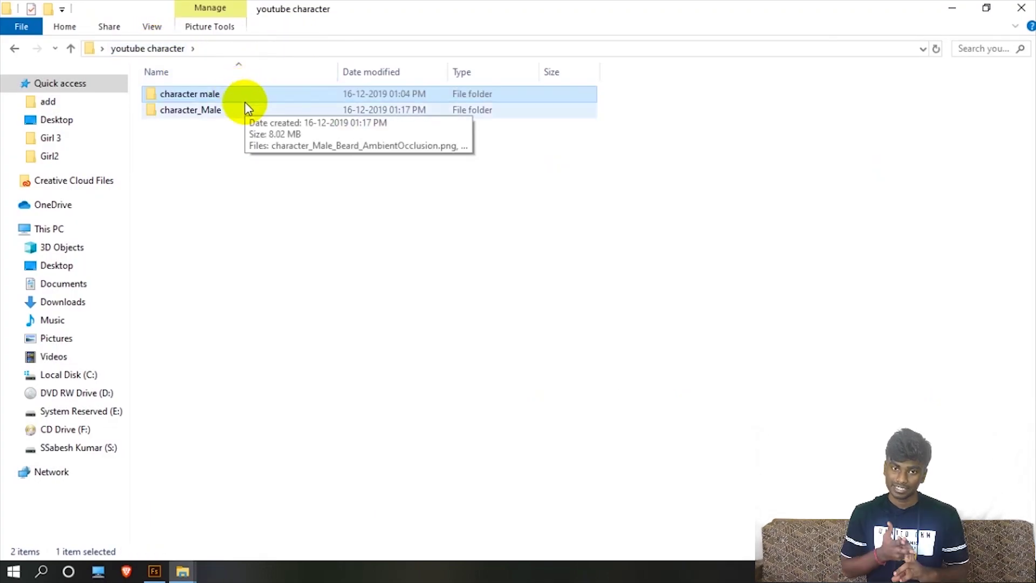